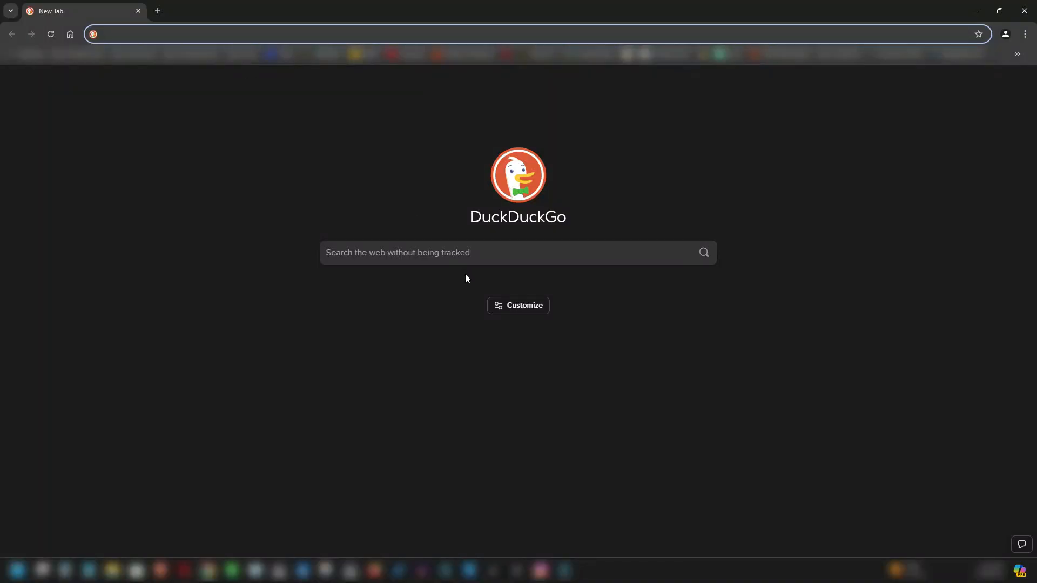
- Search the web for "filmora"
click(462, 253)
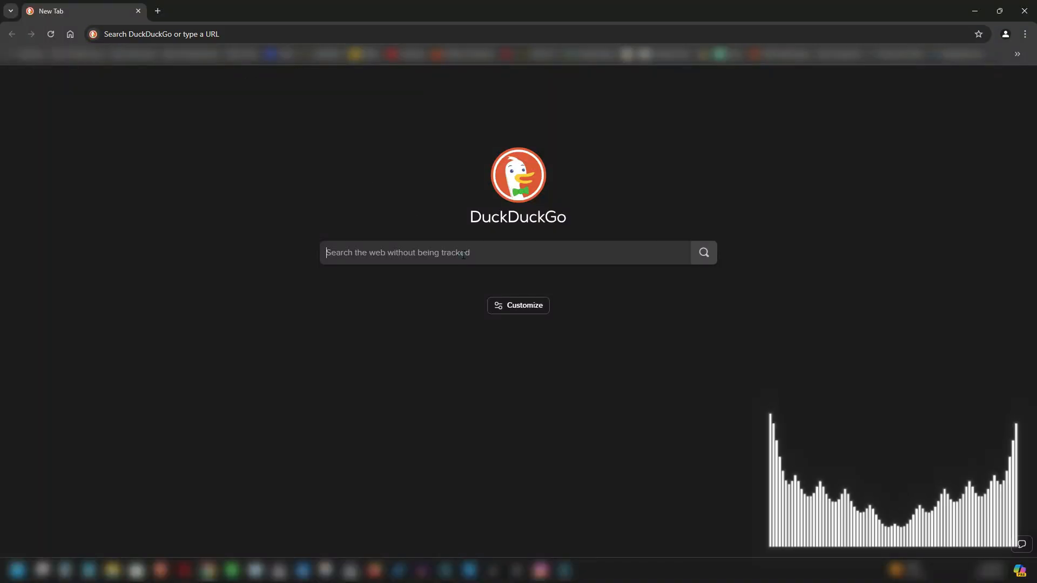
text(filmora)
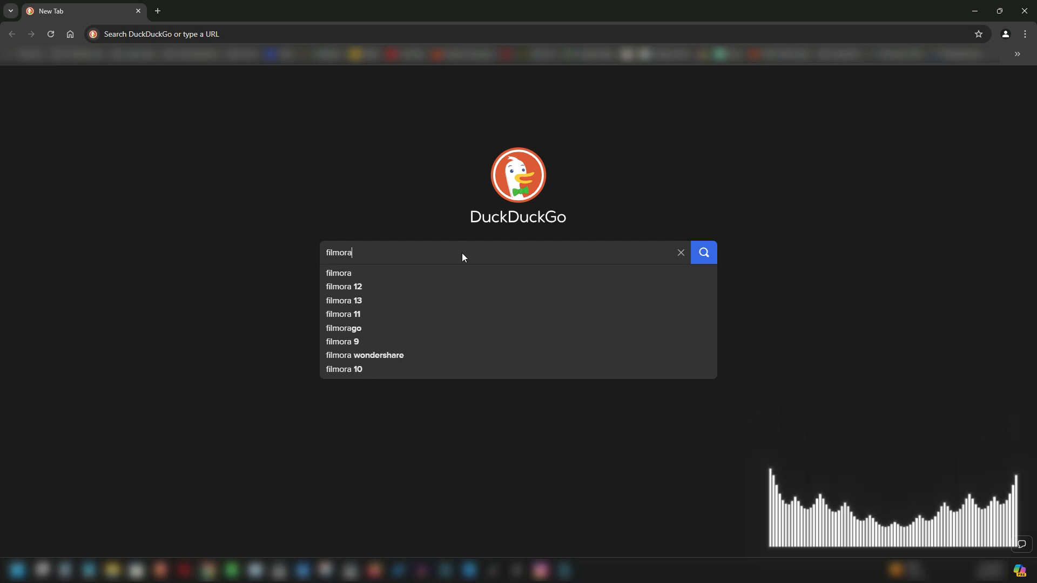
key(Return)
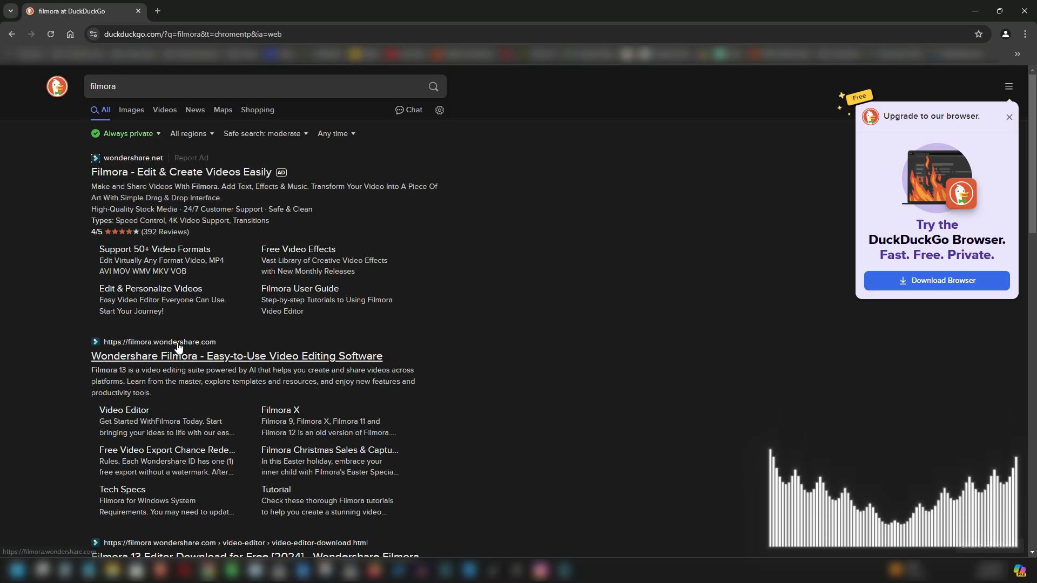
- Open the Video Editor page of the official Wondershare Filmora site and start the free trial download
scroll(178, 329, down, 1)
scroll(178, 323, down, 2)
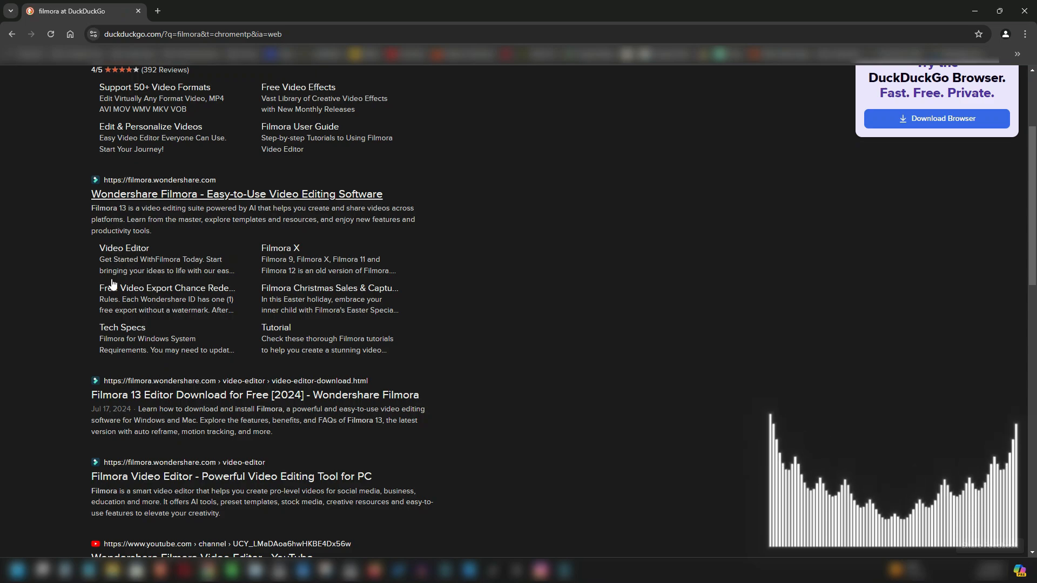
click(126, 248)
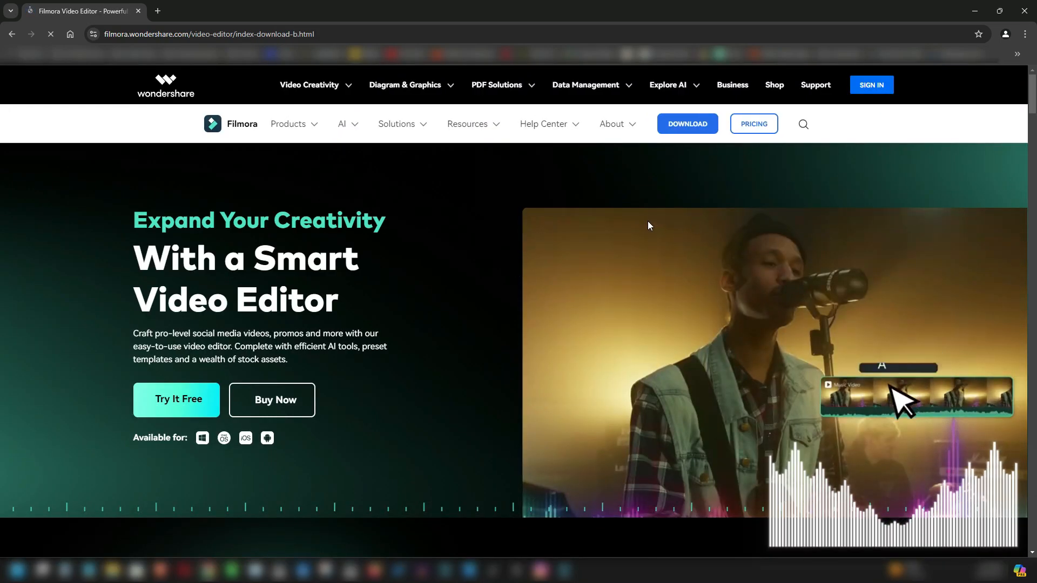
scroll(447, 324, down, 1)
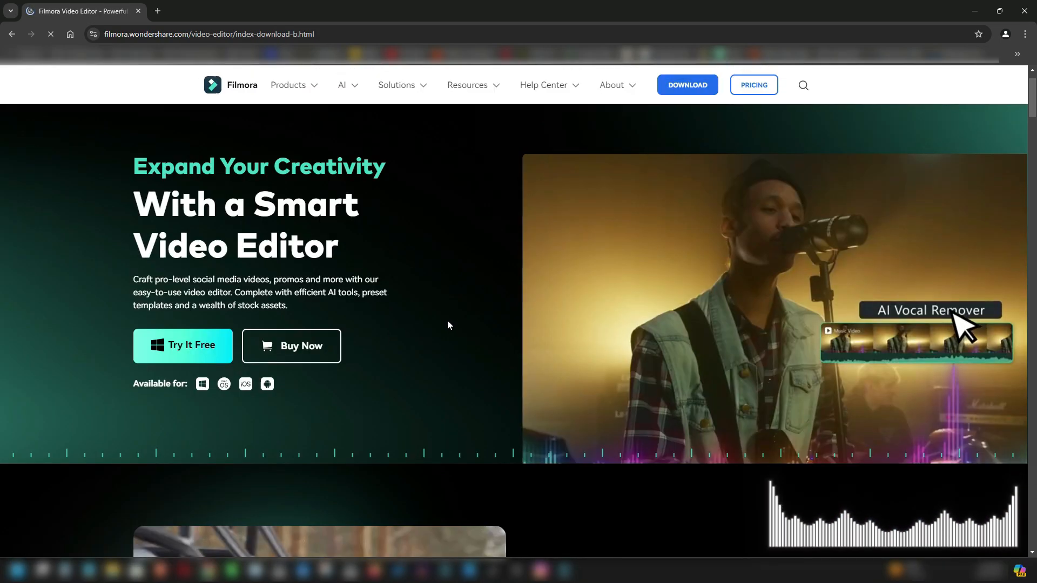
click(167, 347)
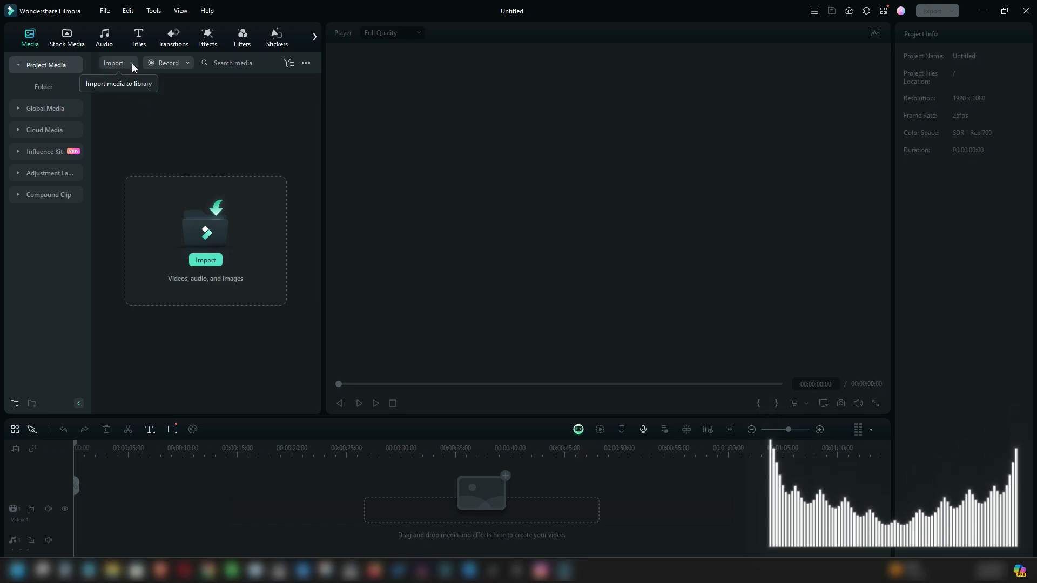
- Import the image "Header without background NEW" from the Assets folder into the project media
click(67, 37)
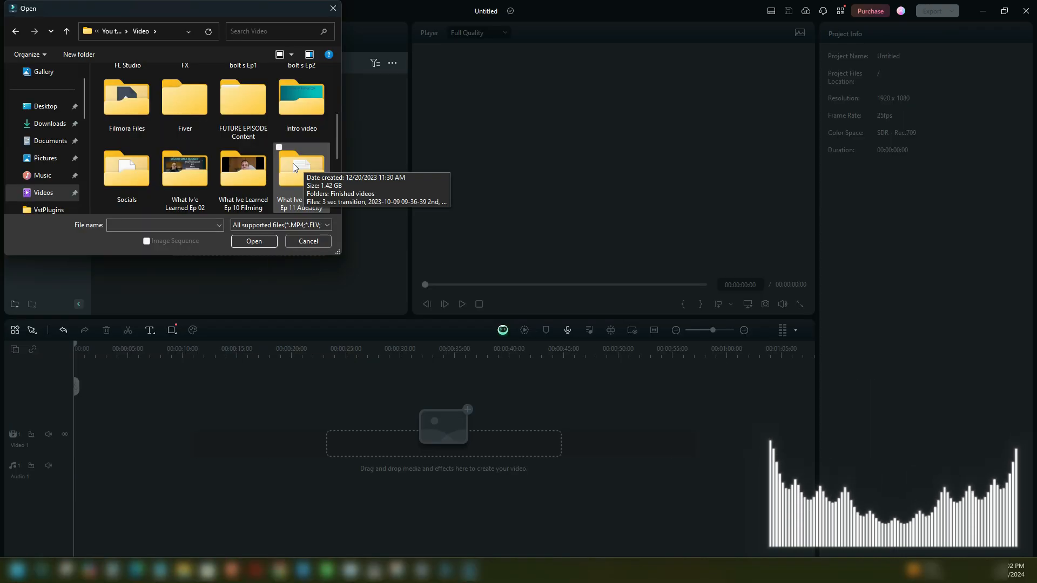
double_click(250, 105)
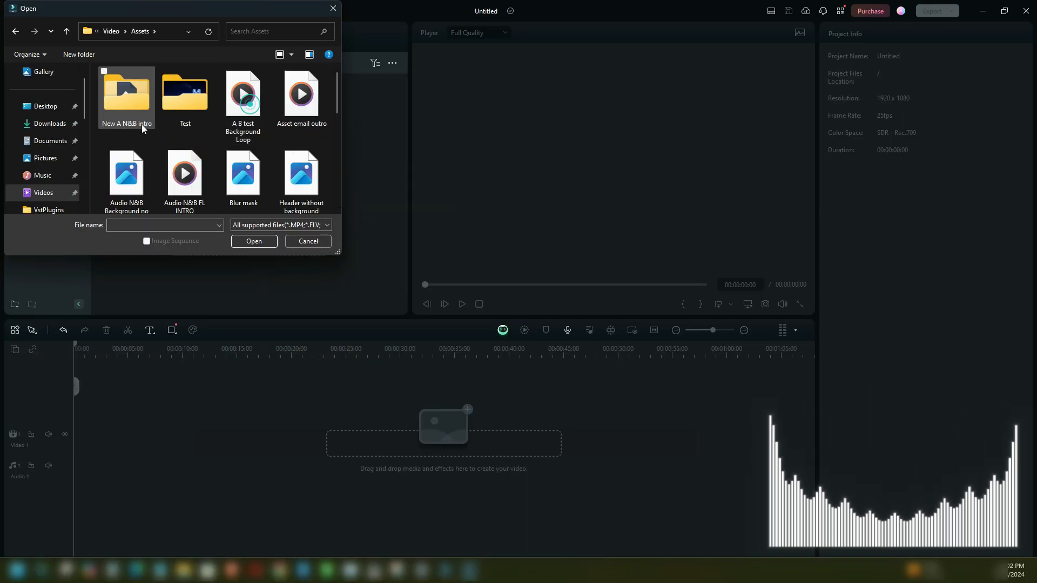
scroll(115, 183, down, 2)
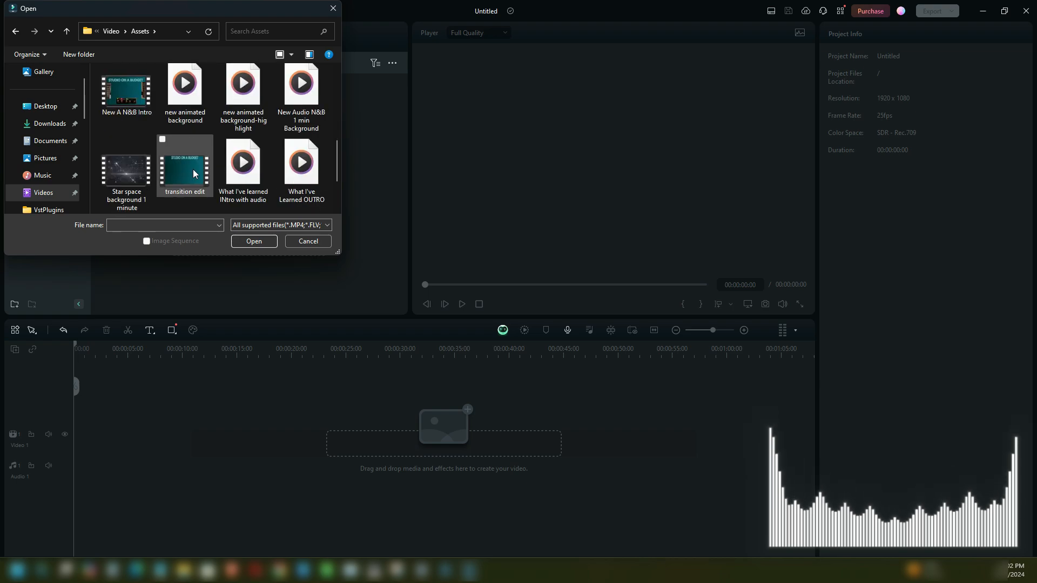
scroll(257, 170, down, 1)
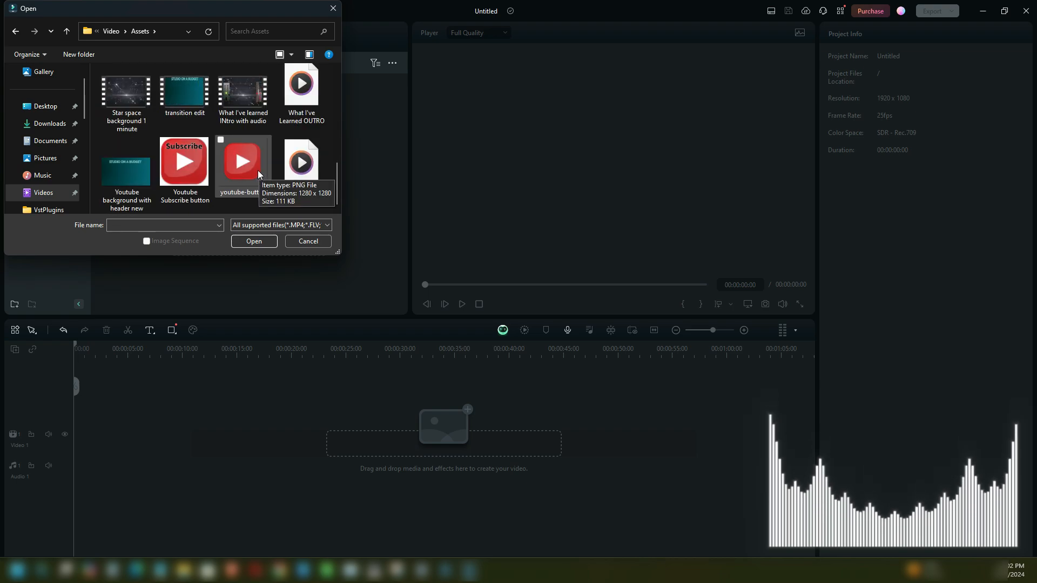
scroll(234, 162, up, 2)
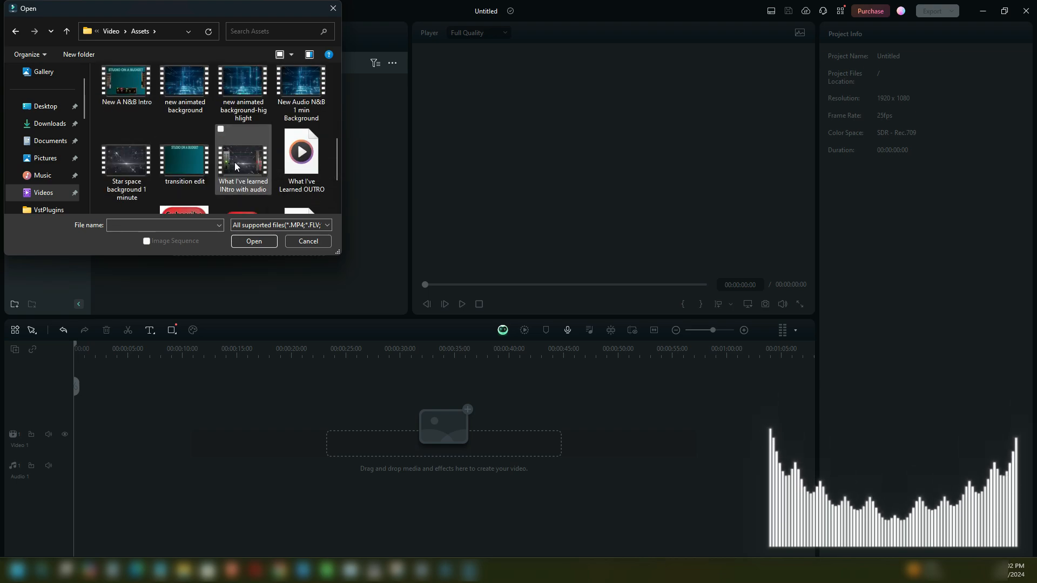
scroll(273, 172, up, 2)
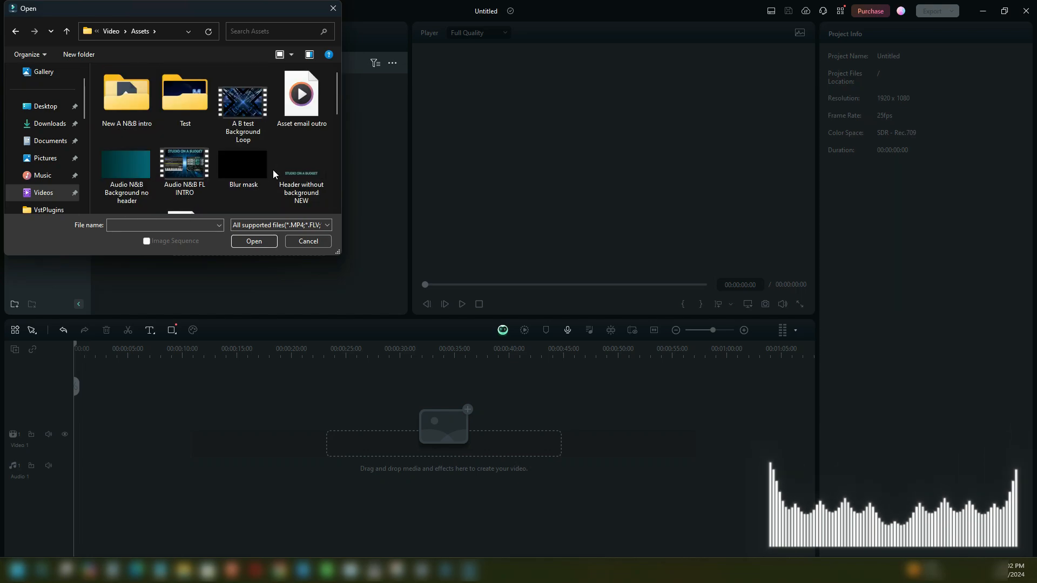
click(285, 172)
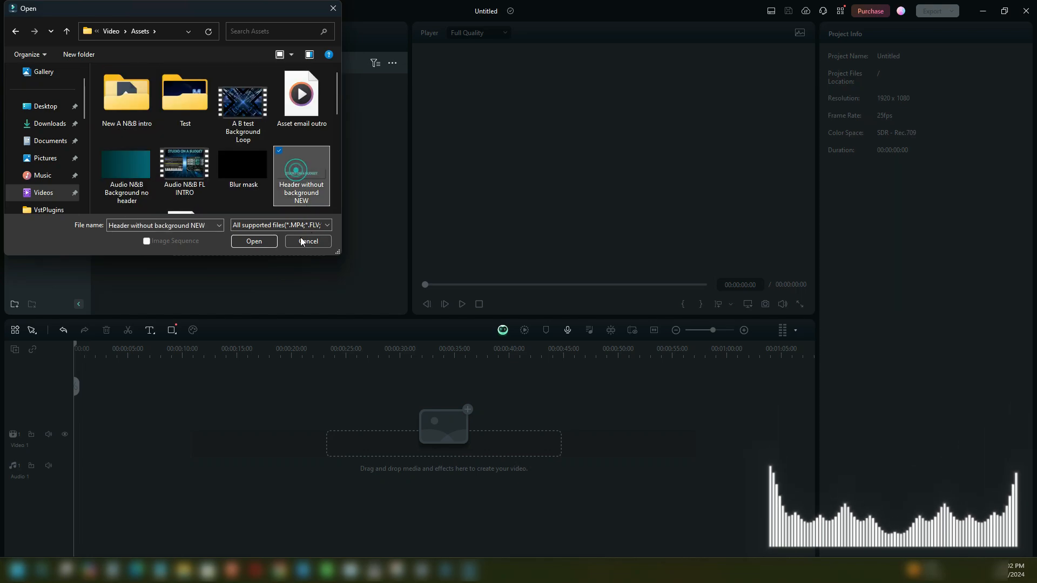
click(252, 240)
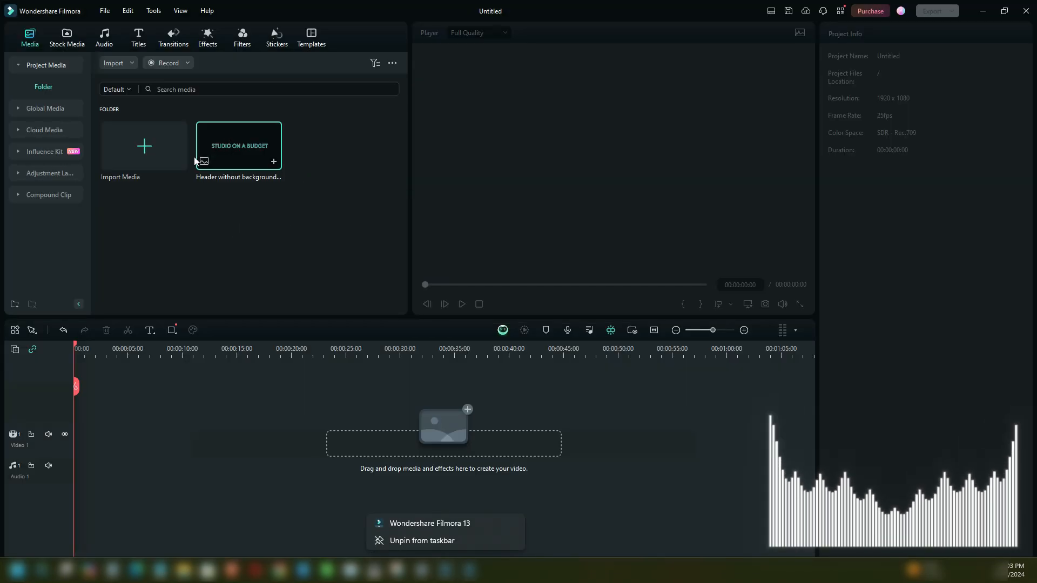
- Import the video "A B test Background Loop" from the Assets folder into the project media
click(130, 147)
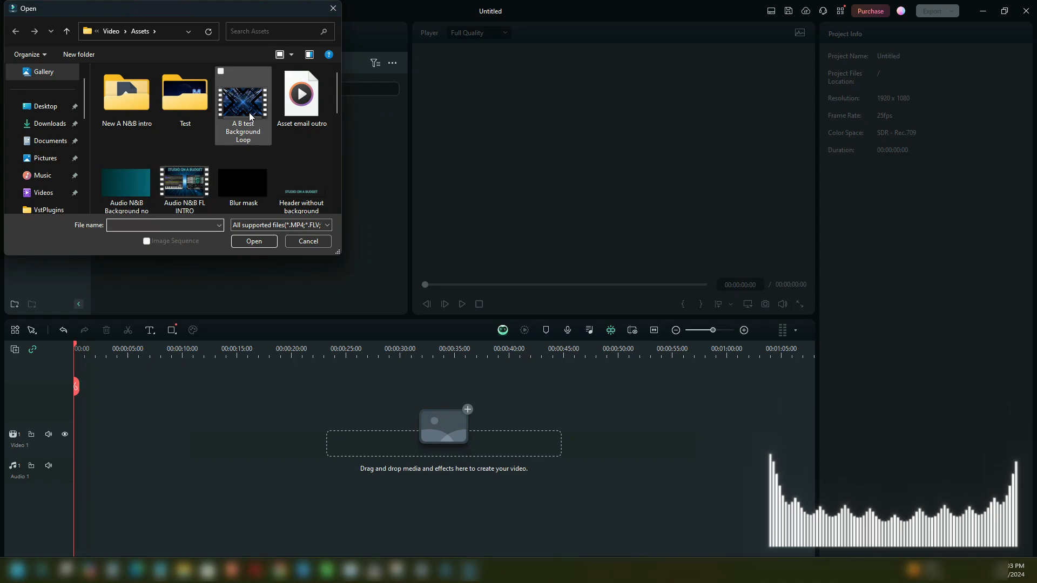
click(241, 103)
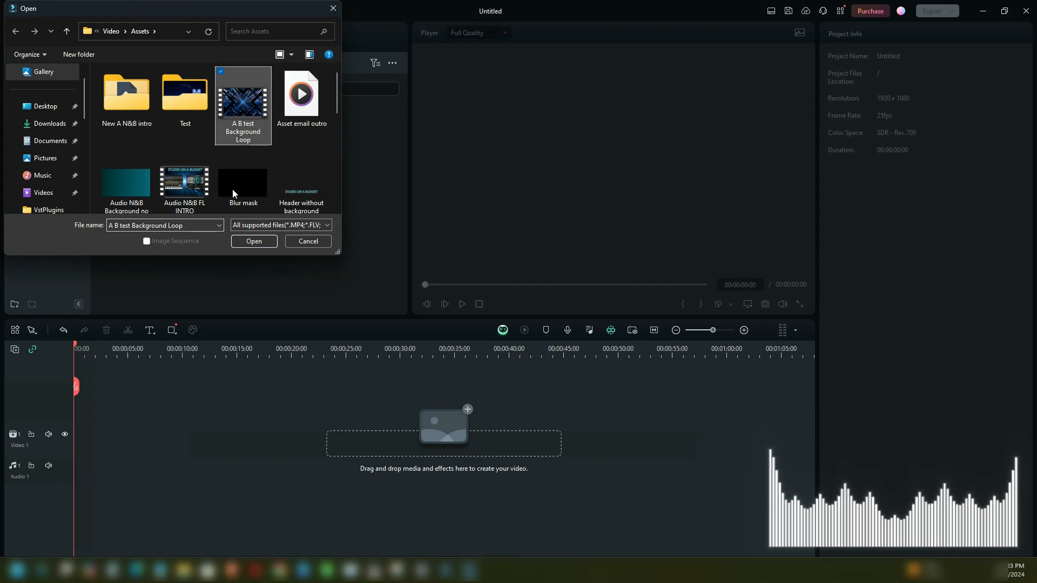
click(245, 242)
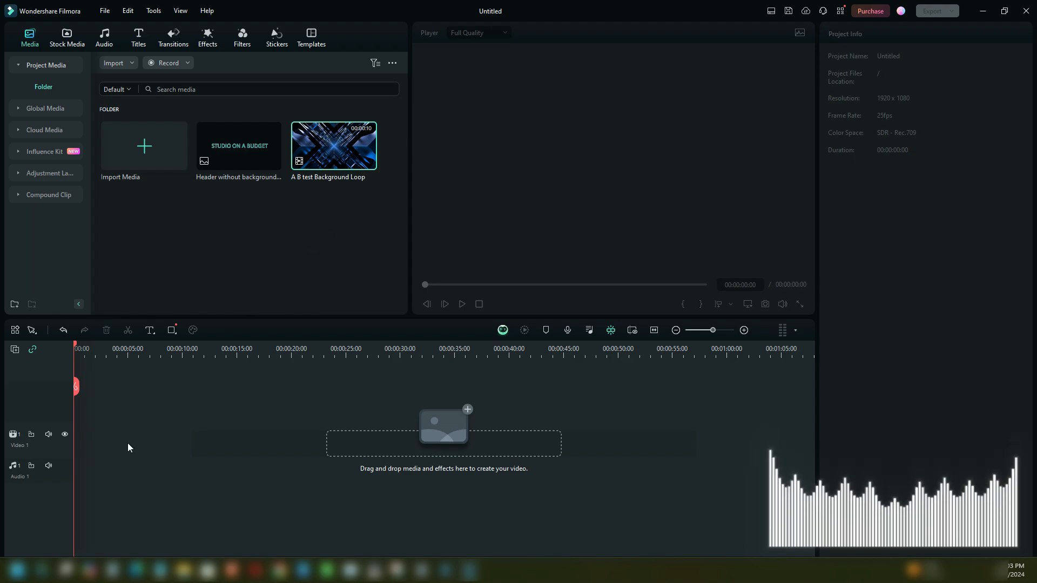
- Place the header image at the start of Video 1 with the background loop after it, matching the project to 1920 x 1080 30fps
drag(239, 151, 88, 444)
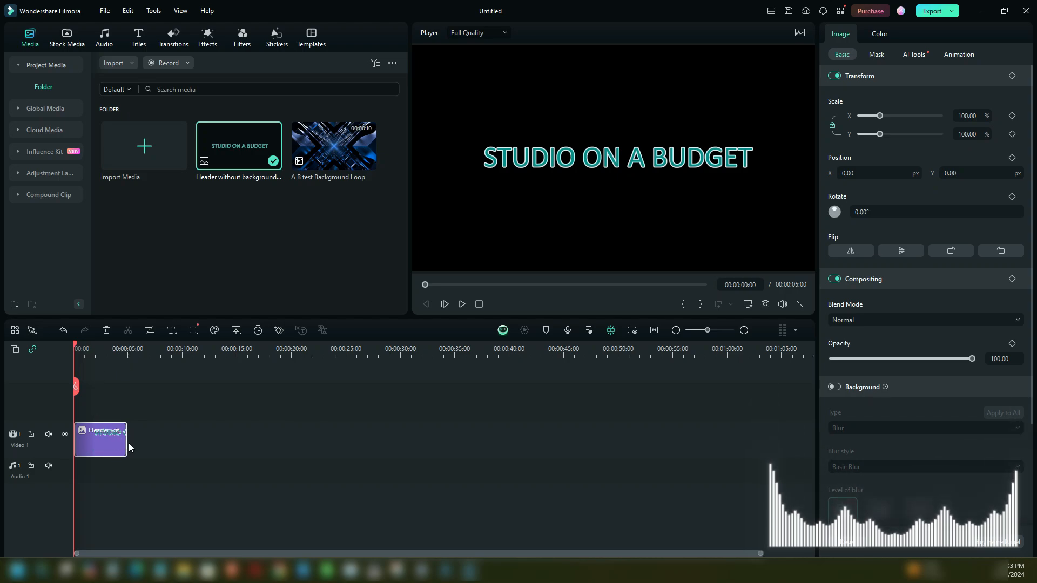
mouse_move(125, 440)
mouse_down()
mouse_move(313, 440)
mouse_move(114, 441)
mouse_move(125, 440)
mouse_up()
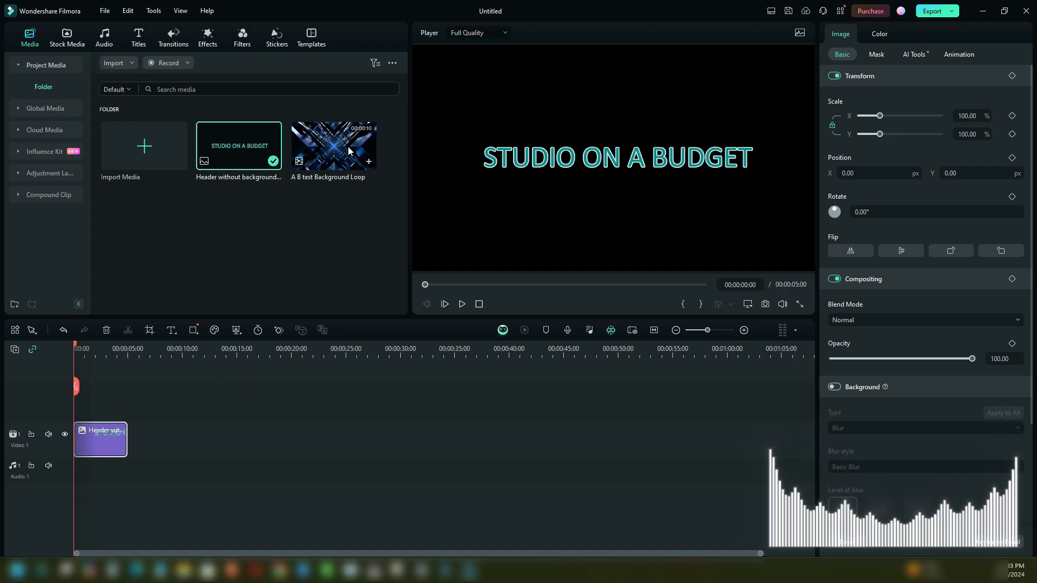
drag(340, 151, 136, 467)
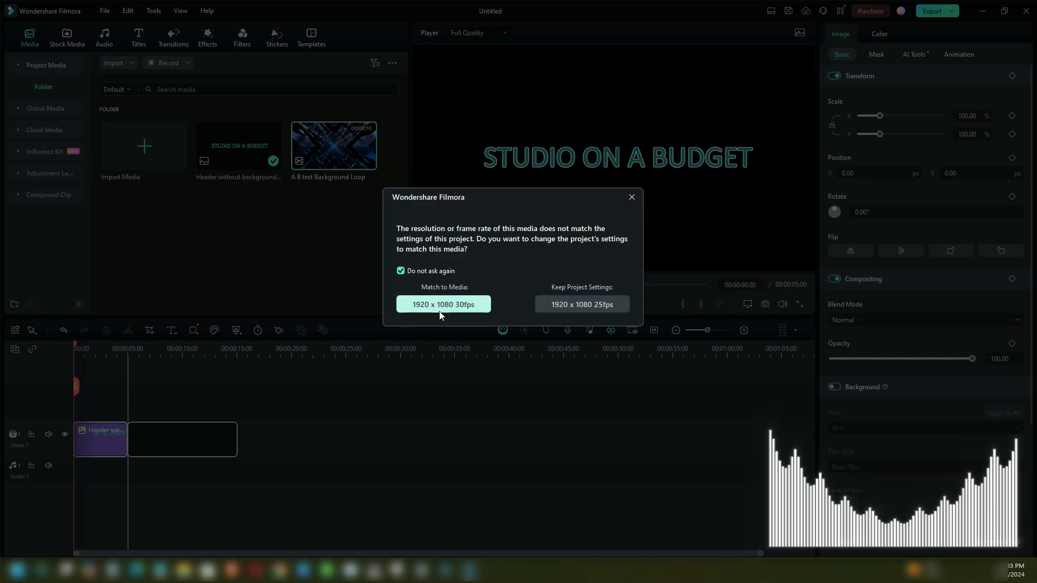
click(412, 305)
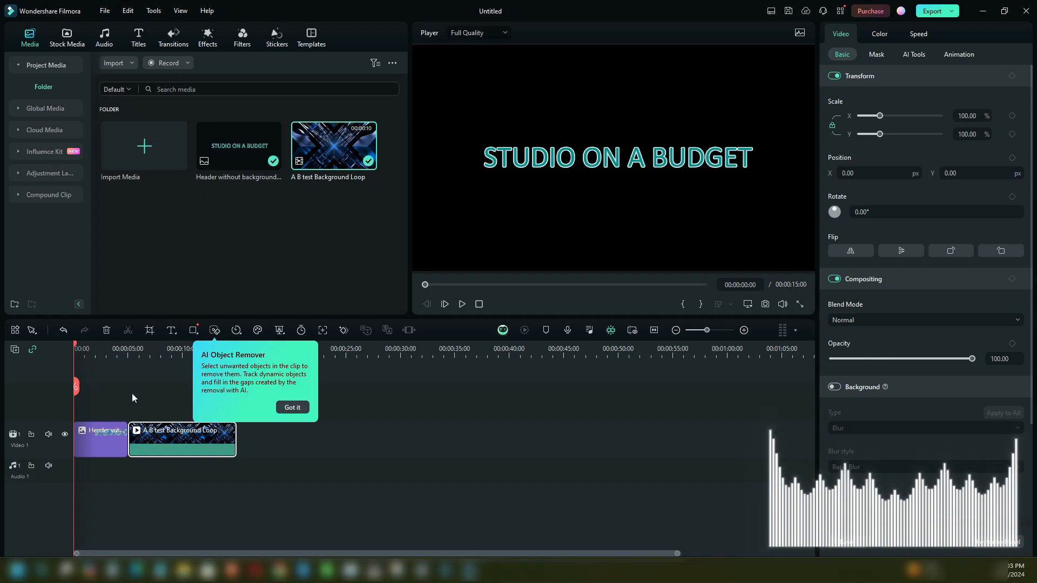
- Move the header clip up to a second video track, shift the background loop to the timeline start beneath it, and preview the overlay
drag(102, 451, 100, 411)
drag(183, 452, 127, 454)
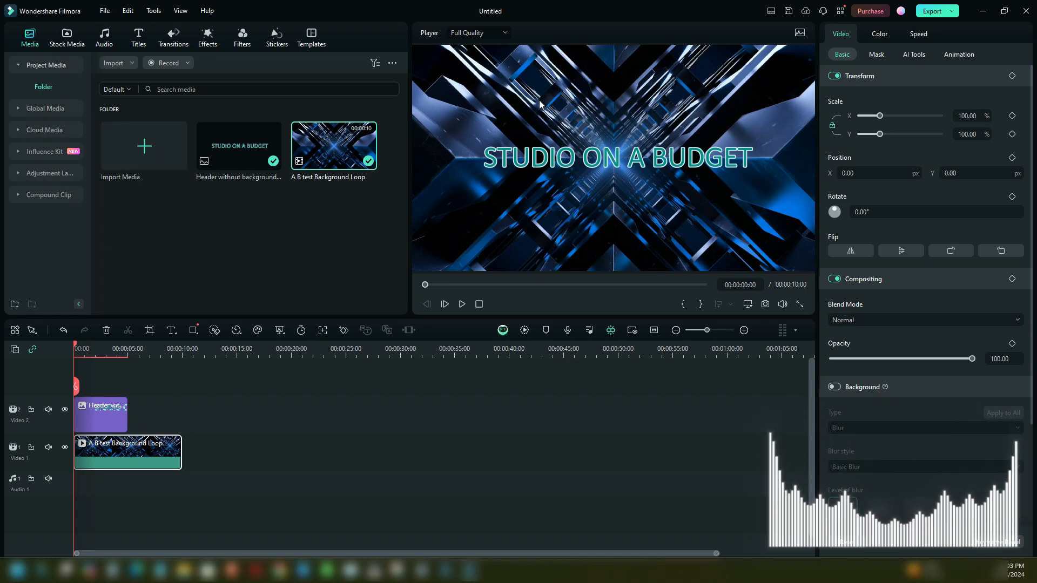
click(462, 304)
click(462, 304)
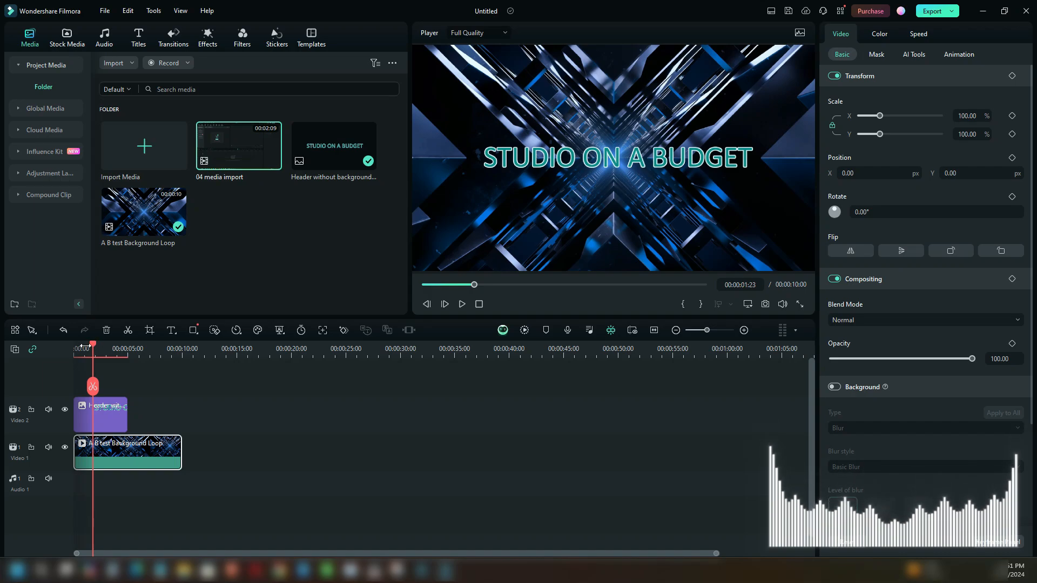
- Split the A B test Background Loop clip at 00:00:05:00, exactly where the header clip ends
mouse_move(93, 345)
mouse_down()
mouse_move(137, 350)
mouse_move(93, 351)
mouse_move(106, 356)
mouse_up()
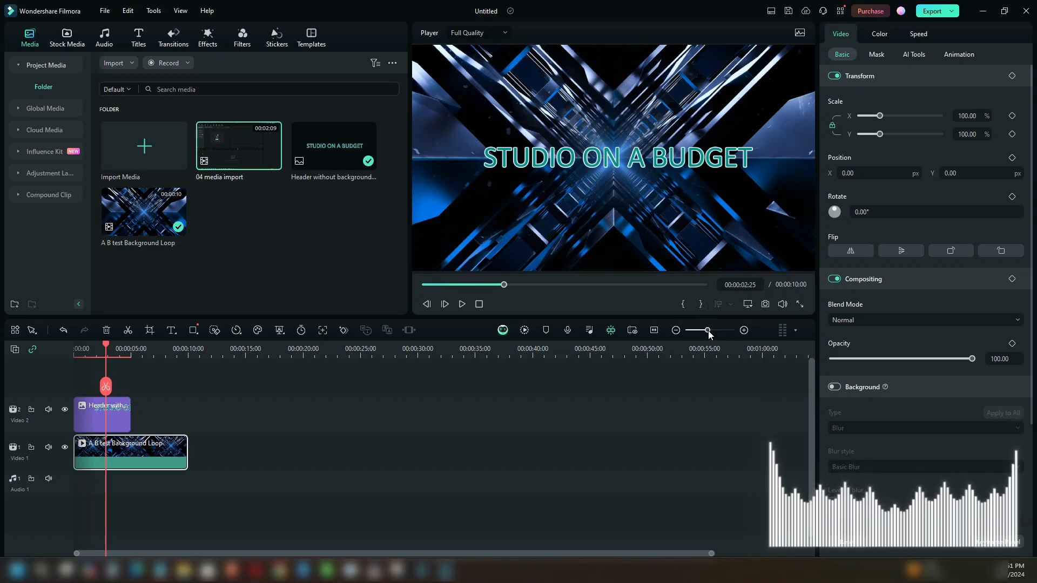
mouse_move(709, 330)
mouse_down()
mouse_move(721, 334)
mouse_move(699, 335)
mouse_move(710, 330)
mouse_up()
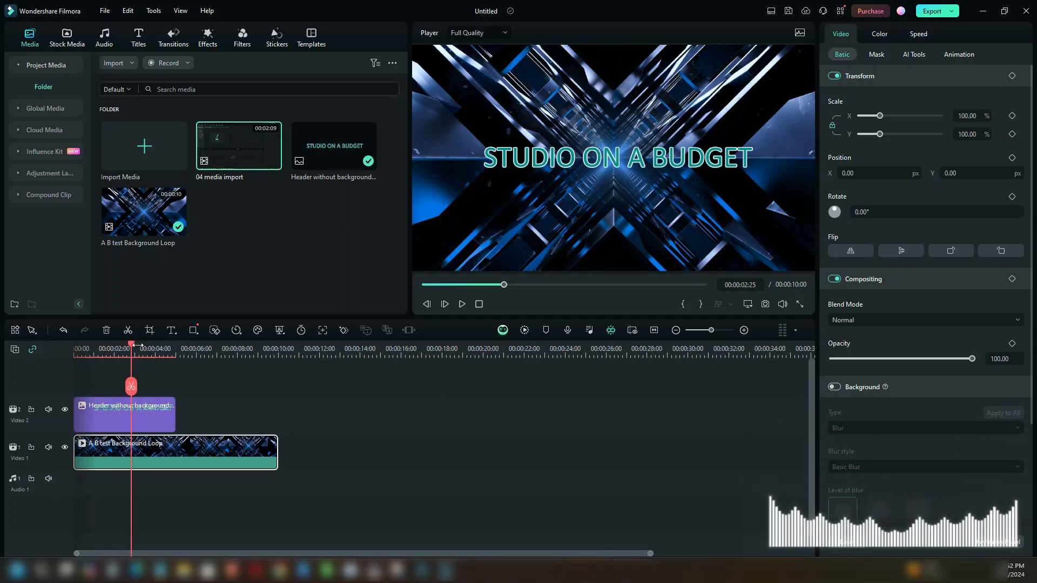
drag(133, 347, 176, 355)
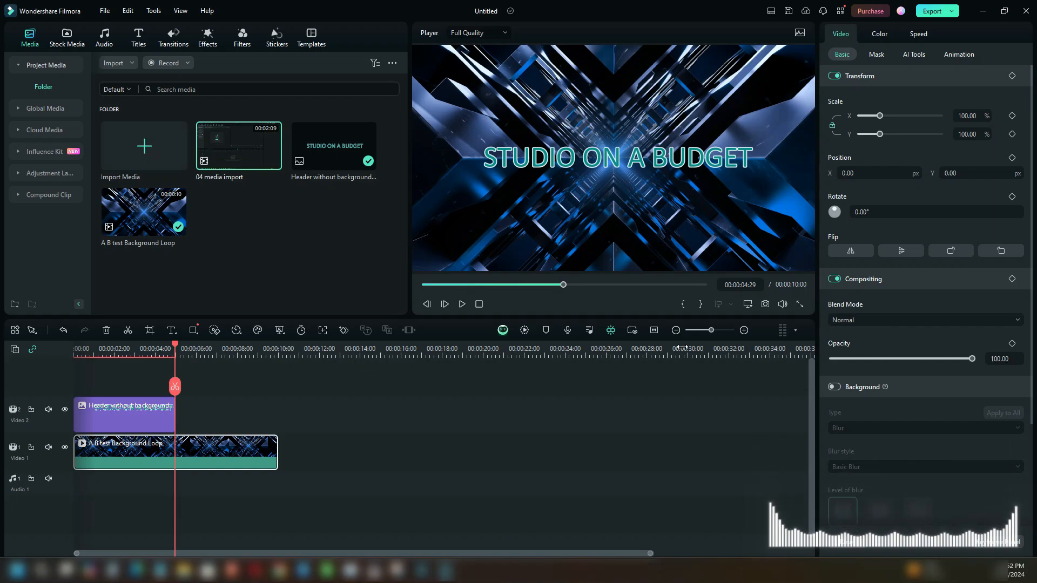
drag(712, 333, 731, 331)
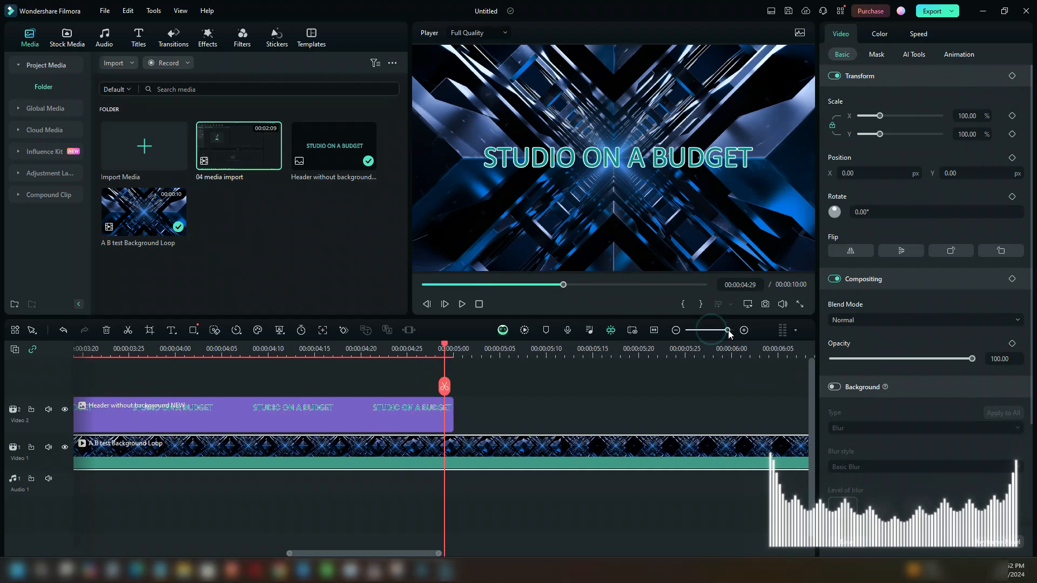
click(452, 350)
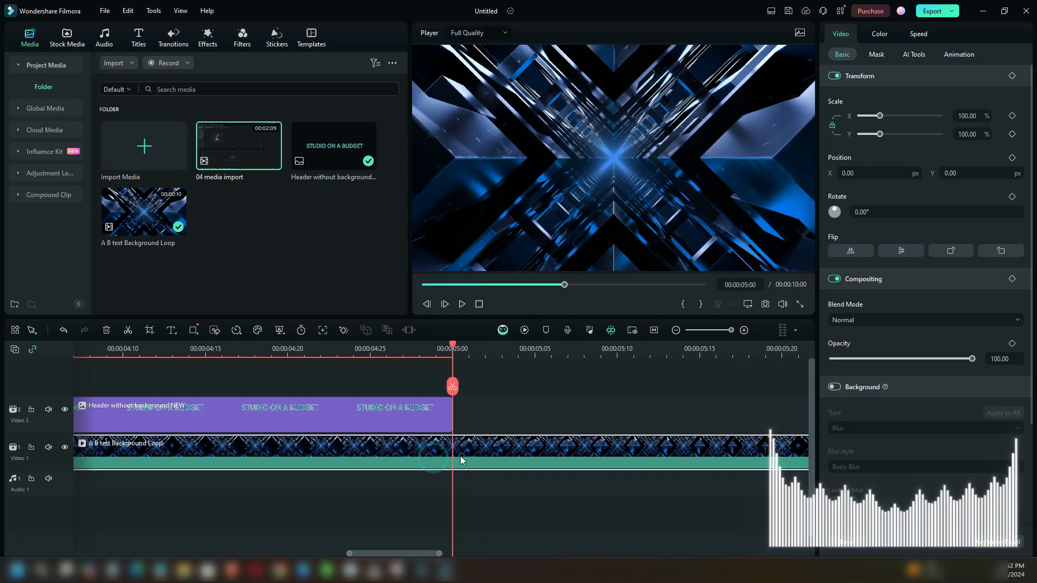
click(422, 418)
click(423, 443)
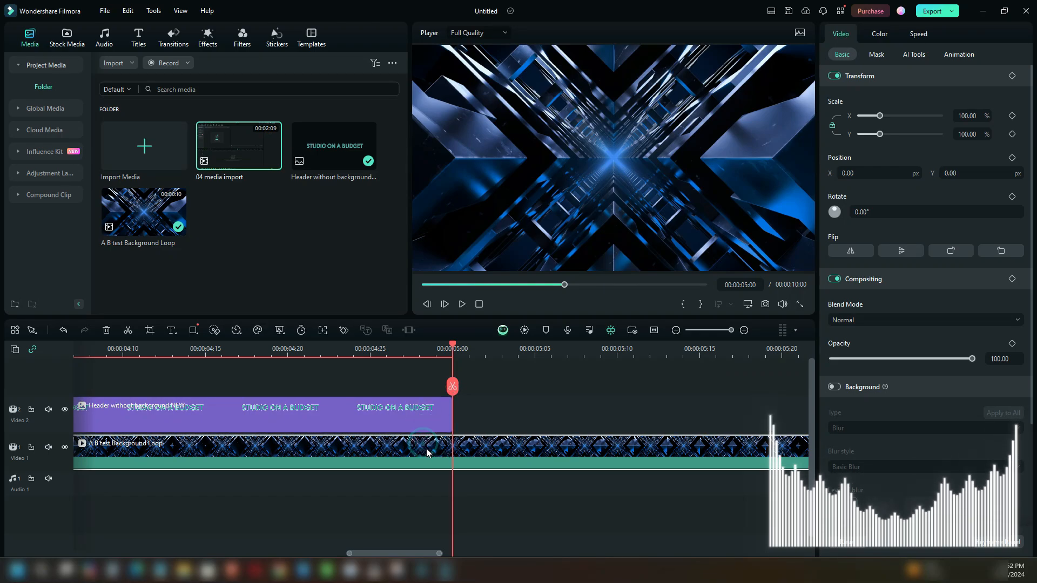
click(452, 387)
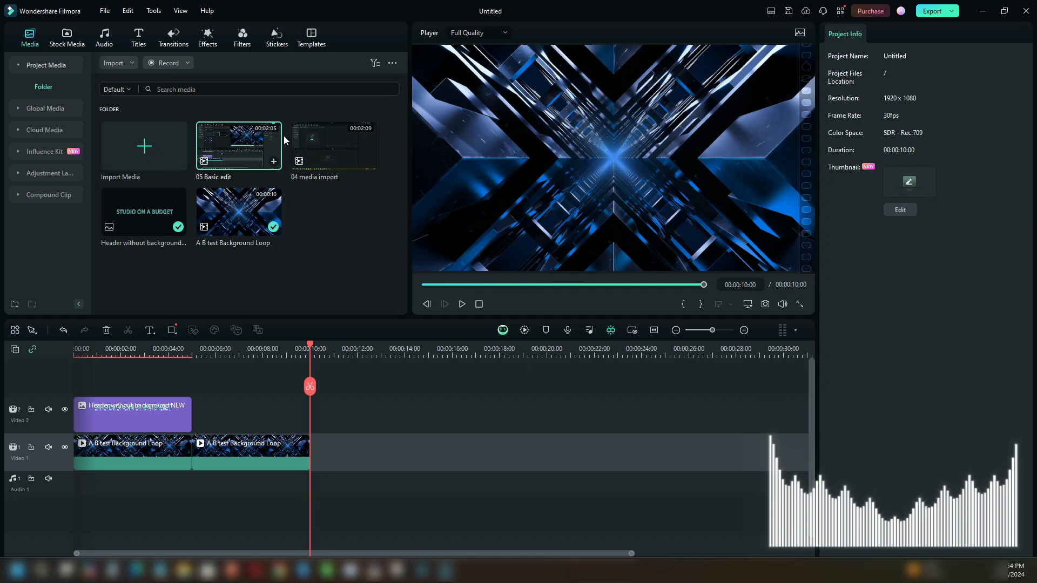
- Append the 04 media import clip after the background loop and join them with a Dissolve transition shortened to 00:00:01:08
drag(319, 150, 316, 452)
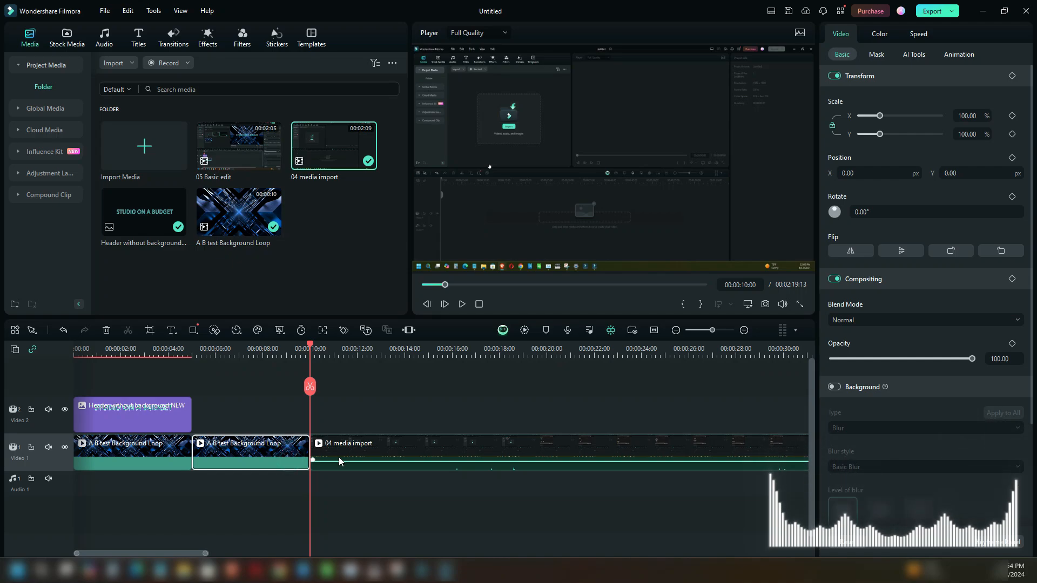
click(174, 38)
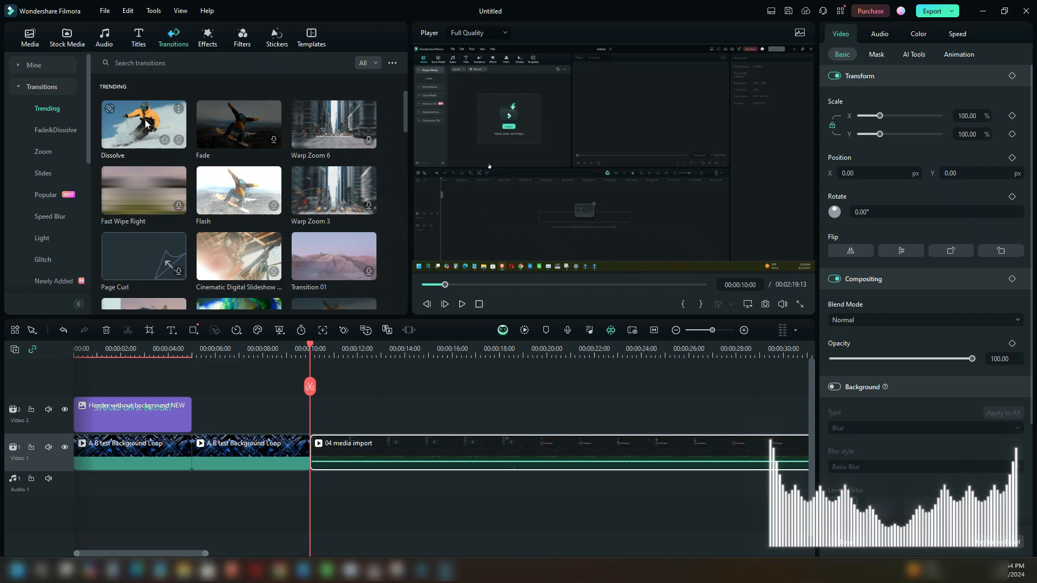
drag(145, 123, 292, 448)
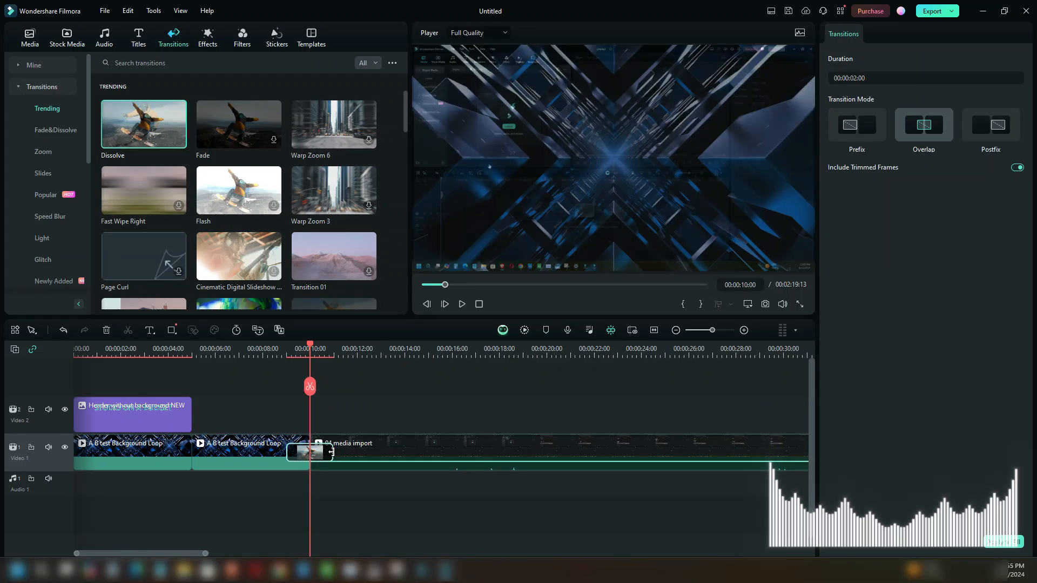
mouse_move(331, 452)
mouse_down()
mouse_move(353, 453)
mouse_move(324, 453)
mouse_up()
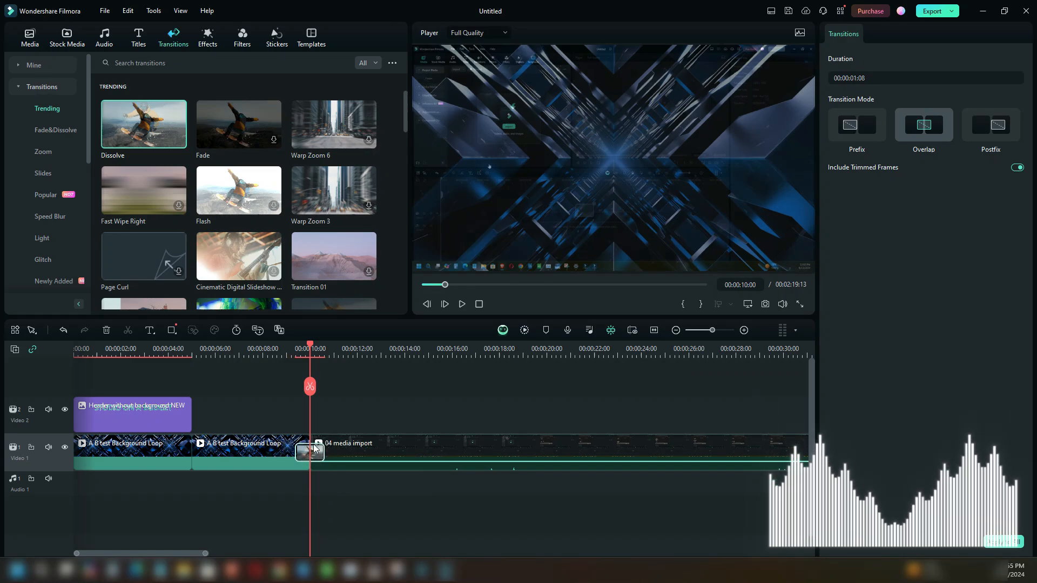
- Preview the Dissolve transition between the background loop and the 04 media import clip
click(269, 350)
key(space)
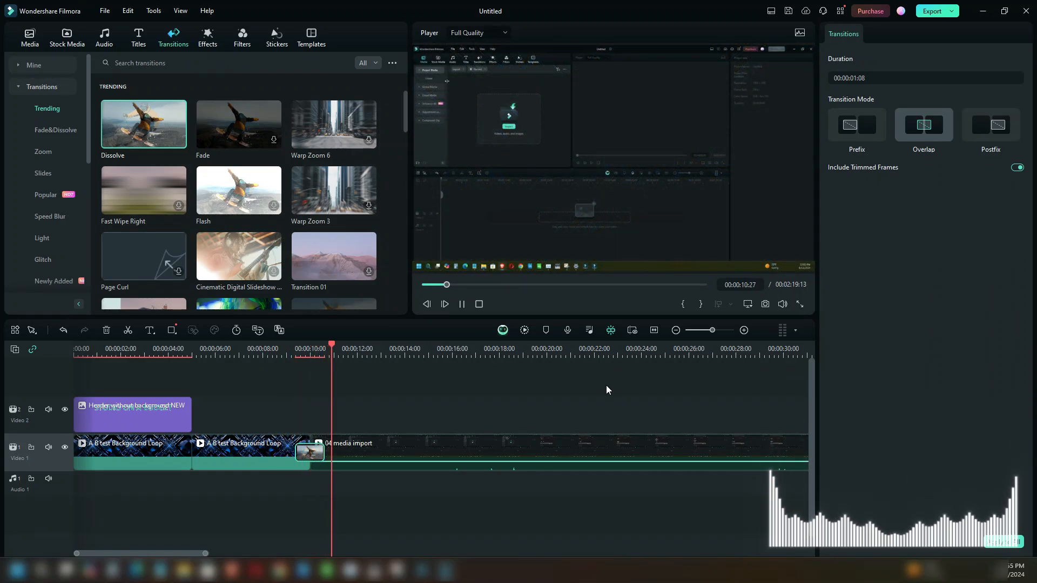
key(space)
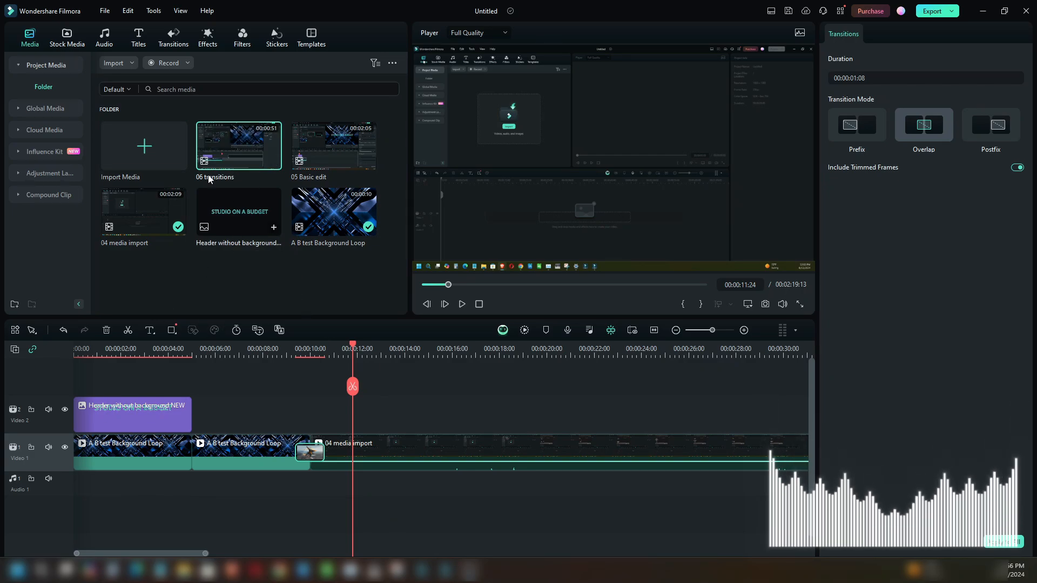
- Open the PC screen recorder from the project media, bring it over the editor and expand its recording settings
click(67, 38)
click(29, 43)
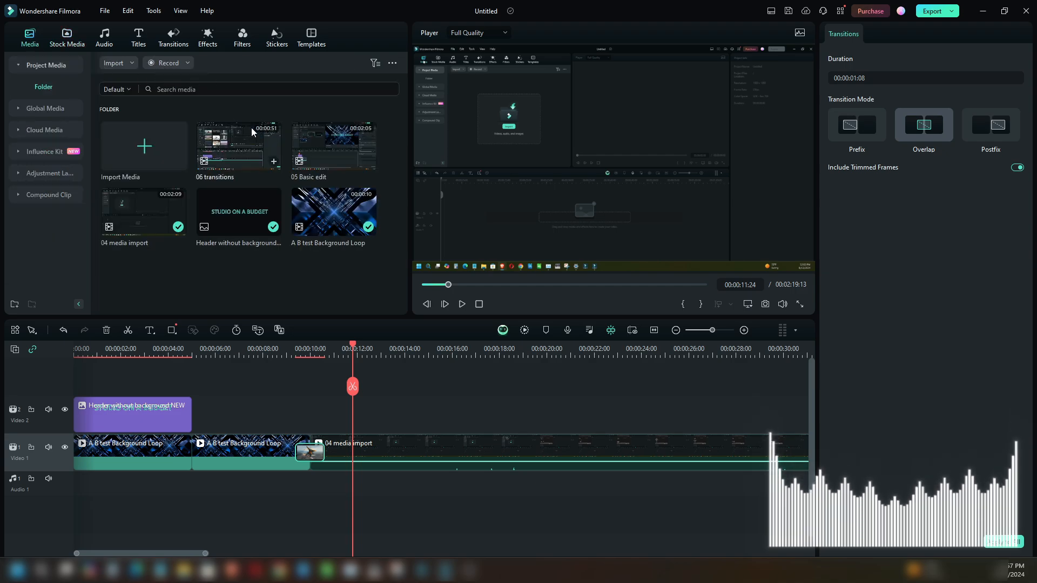
click(188, 65)
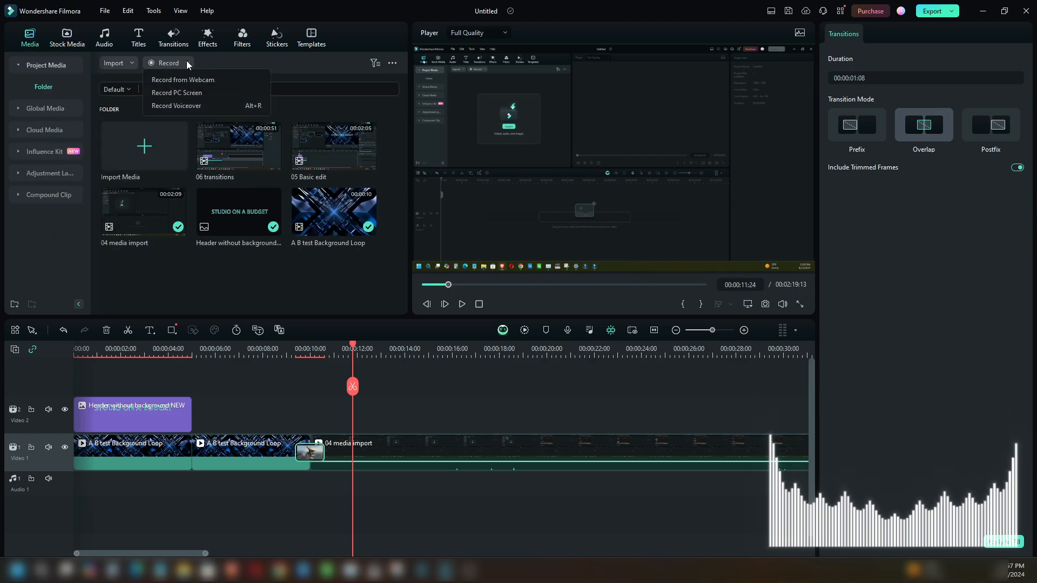
click(172, 93)
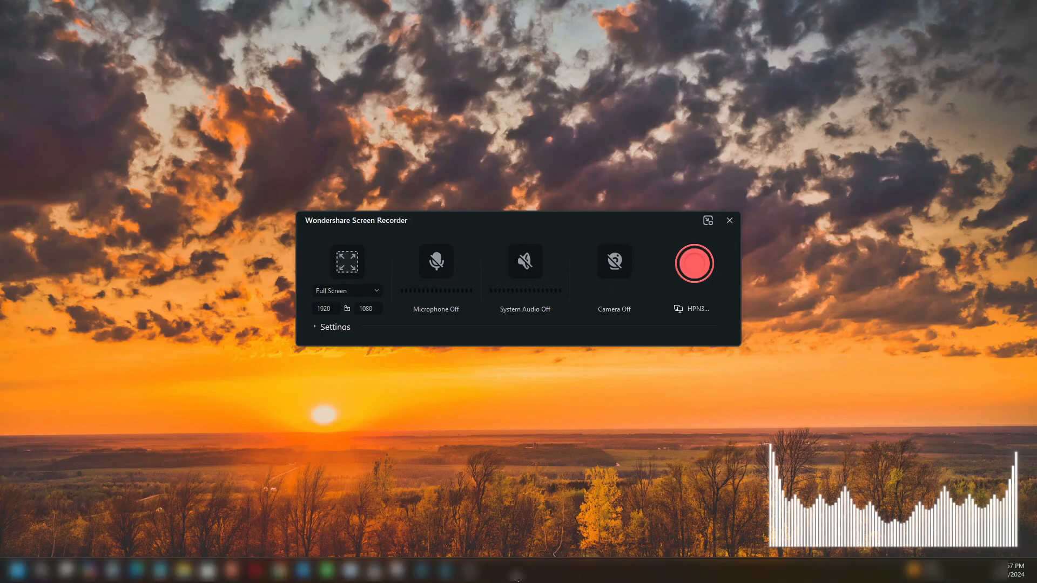
click(447, 569)
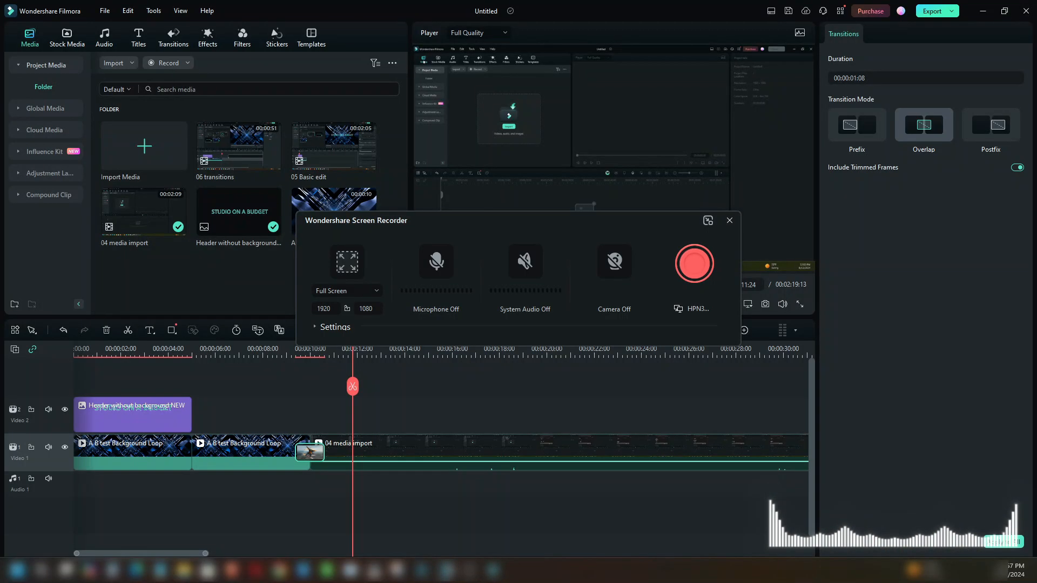
drag(605, 216, 554, 112)
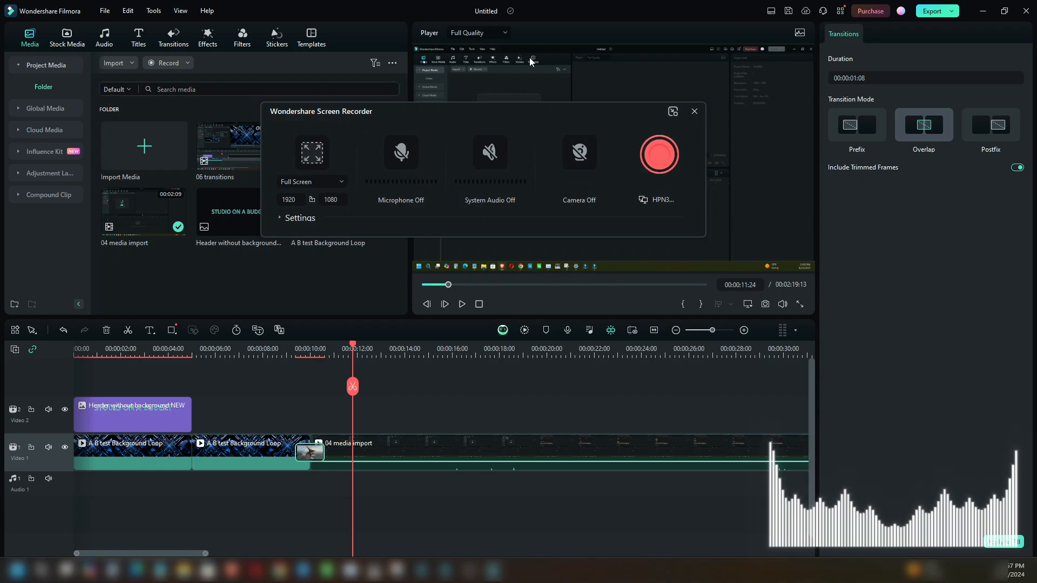
click(278, 219)
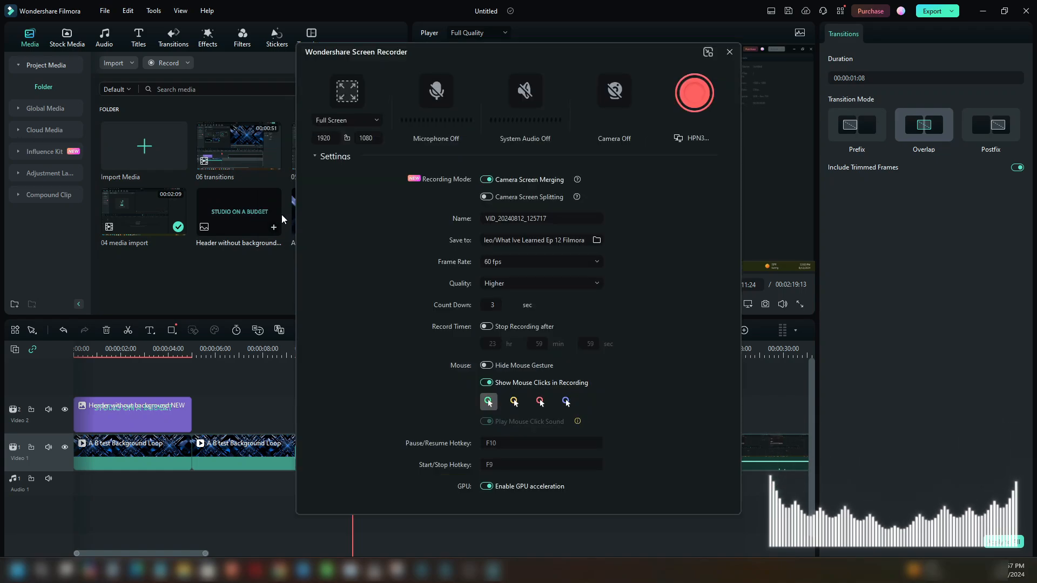
- Try the Hide Mouse Gesture and Show Mouse Clicks in Recording options of the screen recorder
double_click(502, 217)
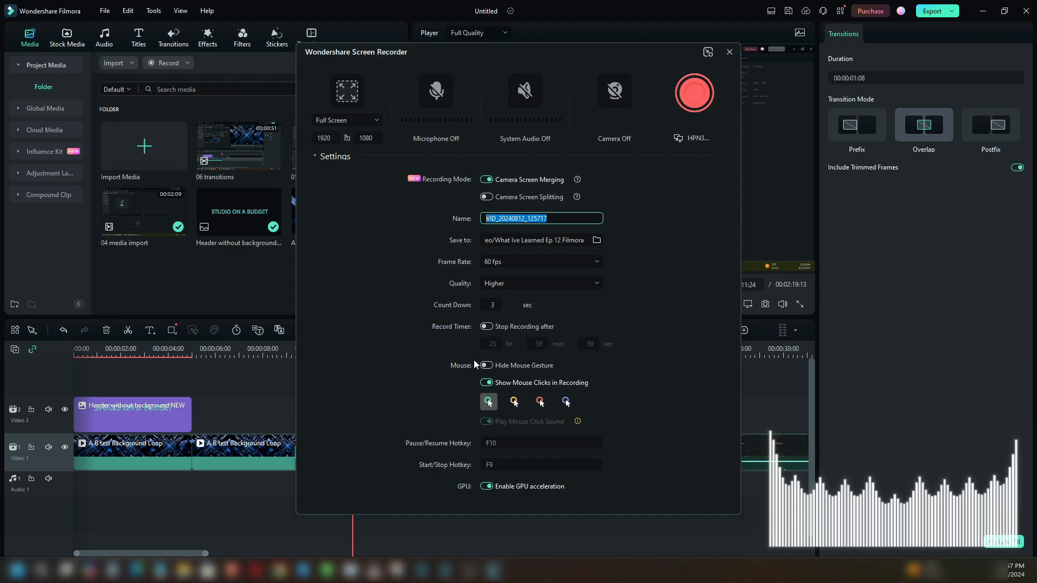
click(486, 365)
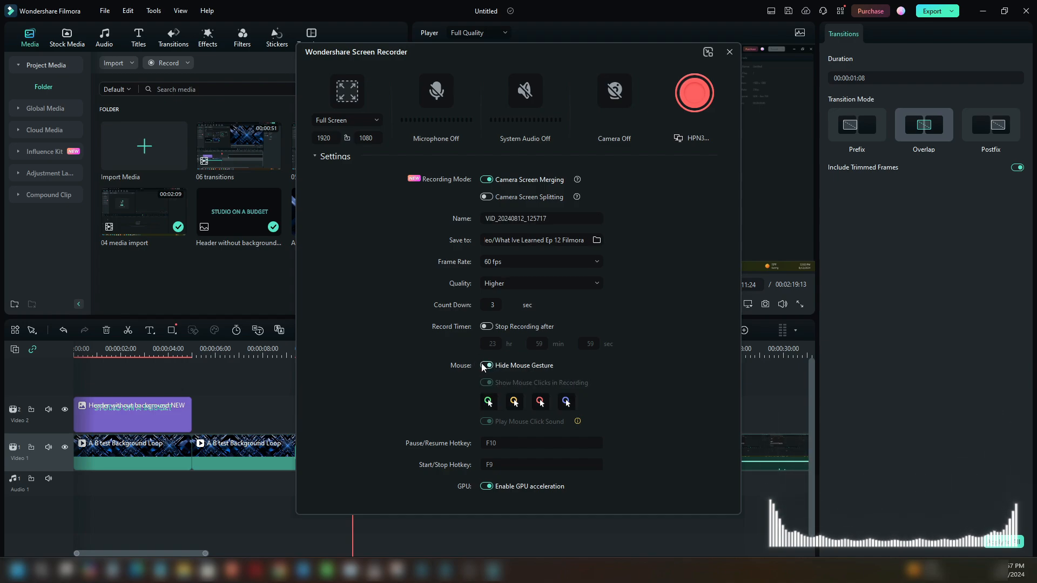
click(486, 365)
click(487, 382)
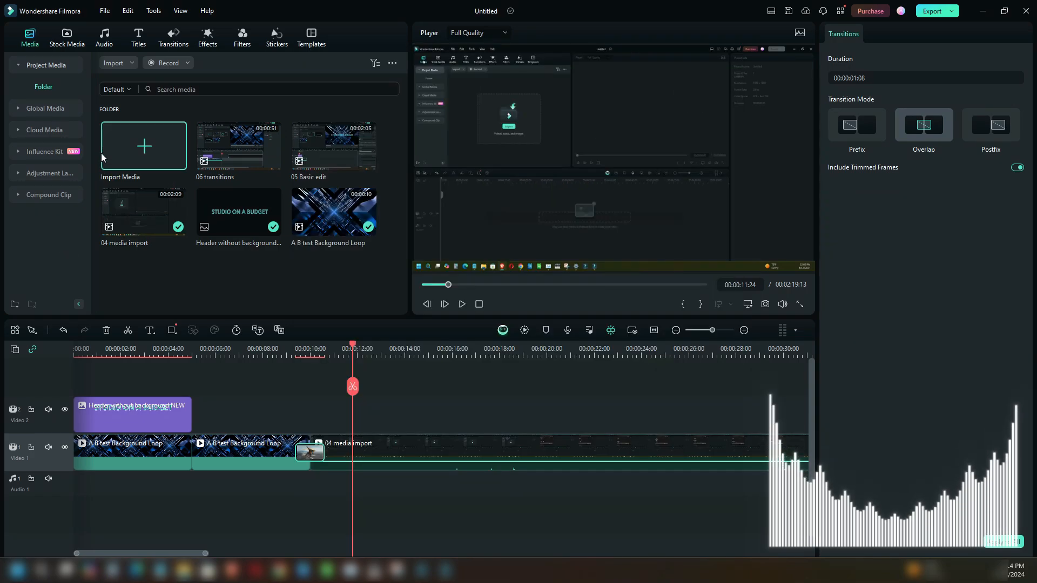
- Examine the stock media library's Trending, Solid Color, Gradient Color, Black and Liquid Background categories
click(66, 37)
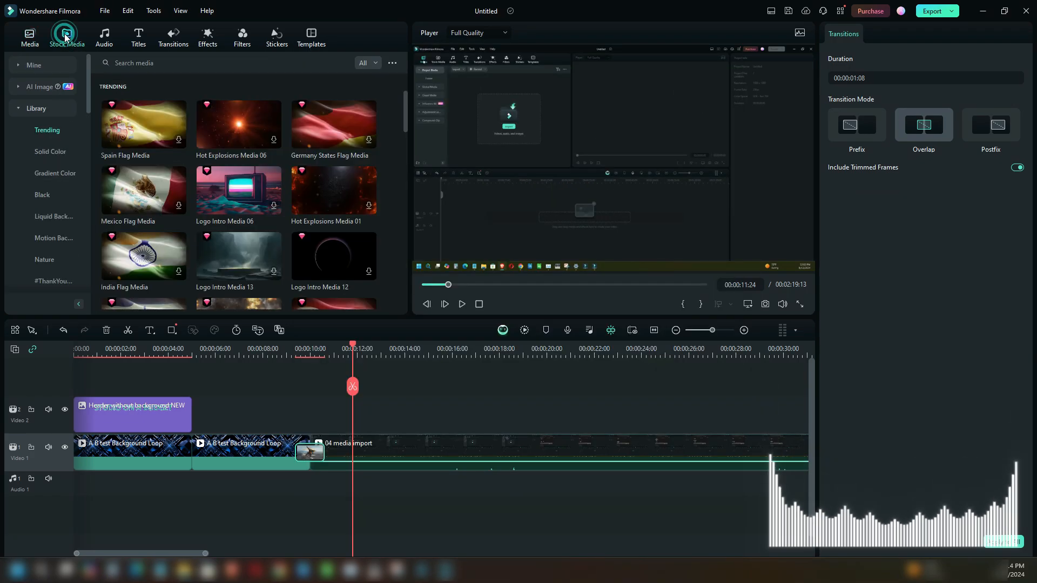
scroll(228, 201, down, 5)
scroll(228, 201, up, 5)
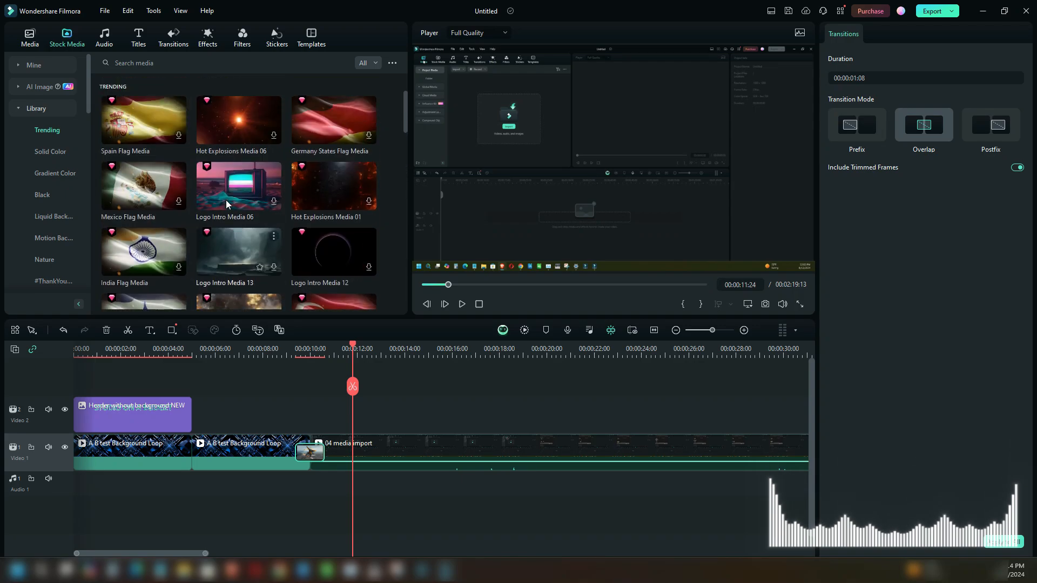
click(50, 152)
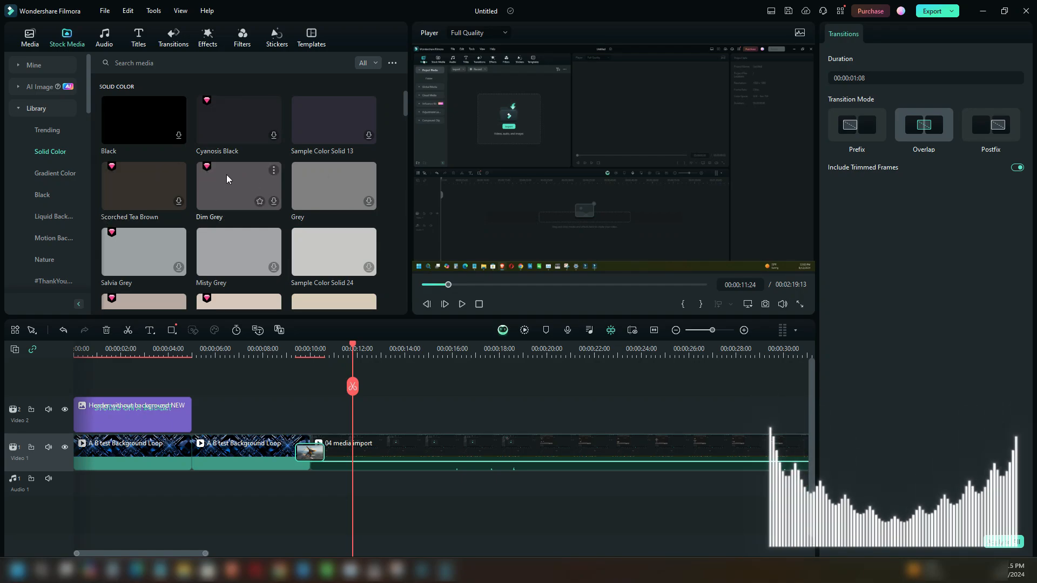
click(36, 174)
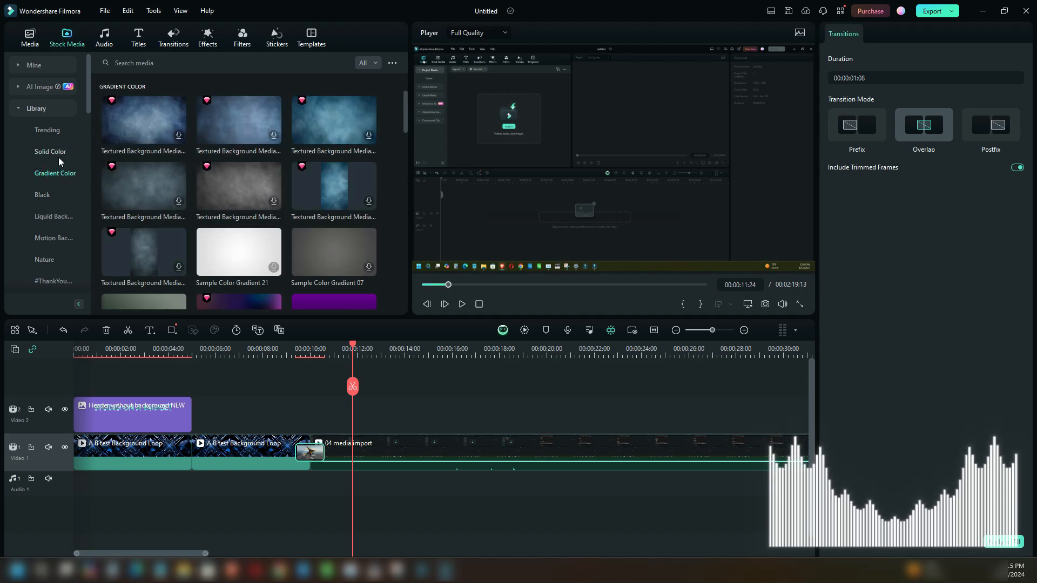
scroll(60, 162, down, 1)
click(41, 130)
click(44, 152)
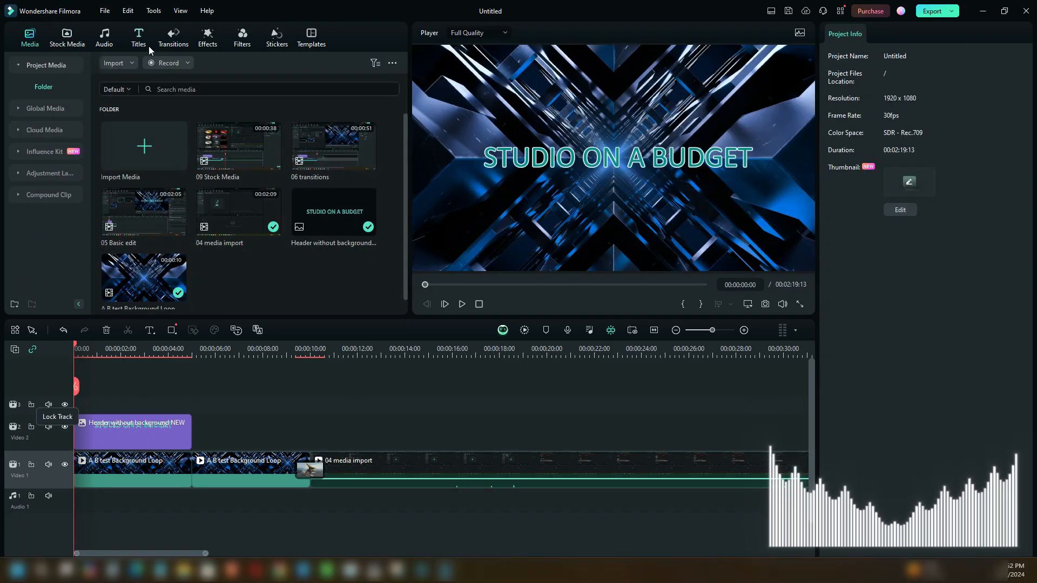
- Place the Basic 1 title at the timeline start on a third video track above the header clip
click(149, 48)
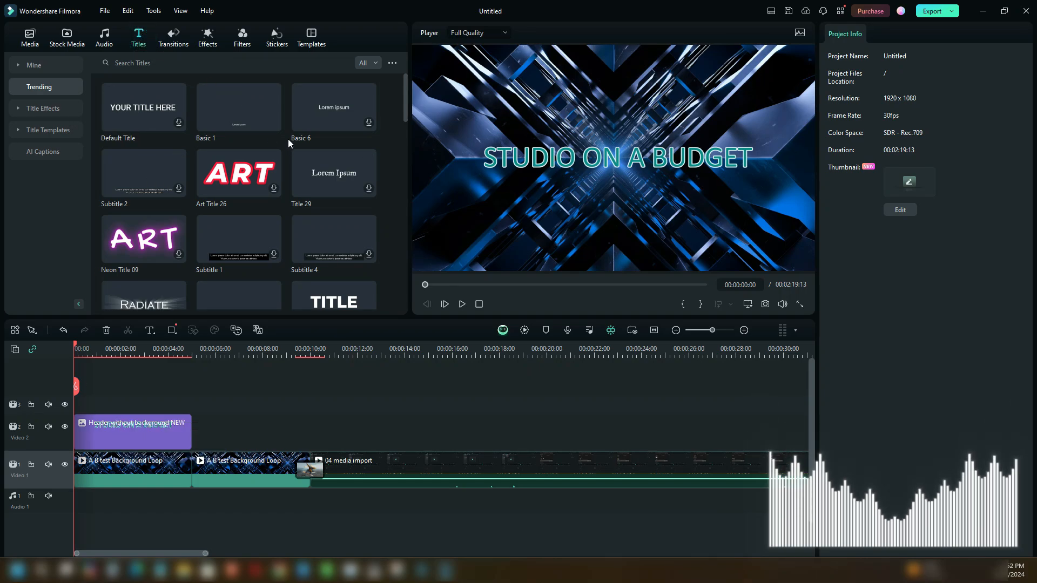
scroll(284, 136, down, 5)
scroll(328, 199, down, 1)
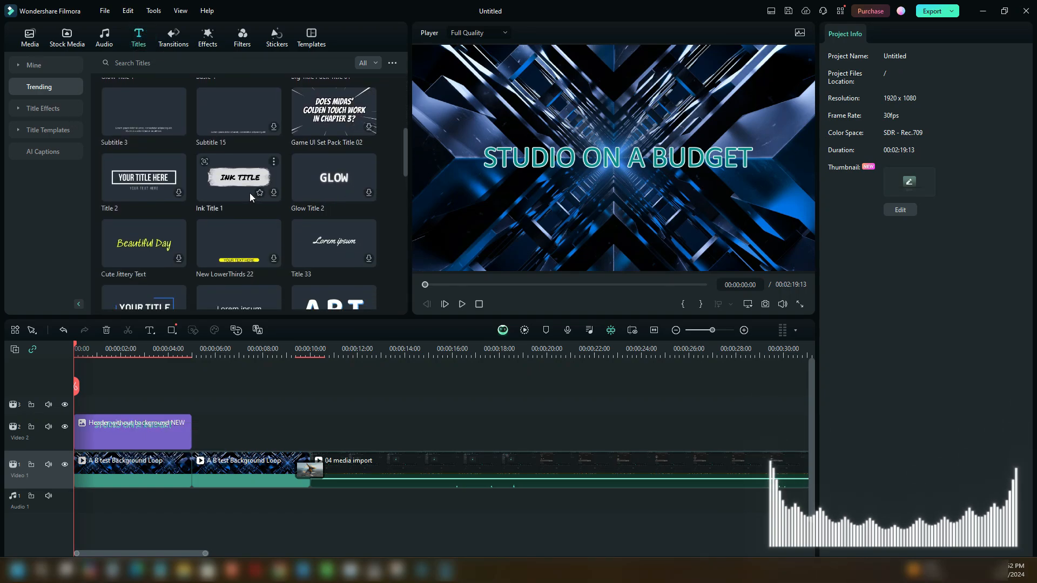
scroll(335, 181, up, 6)
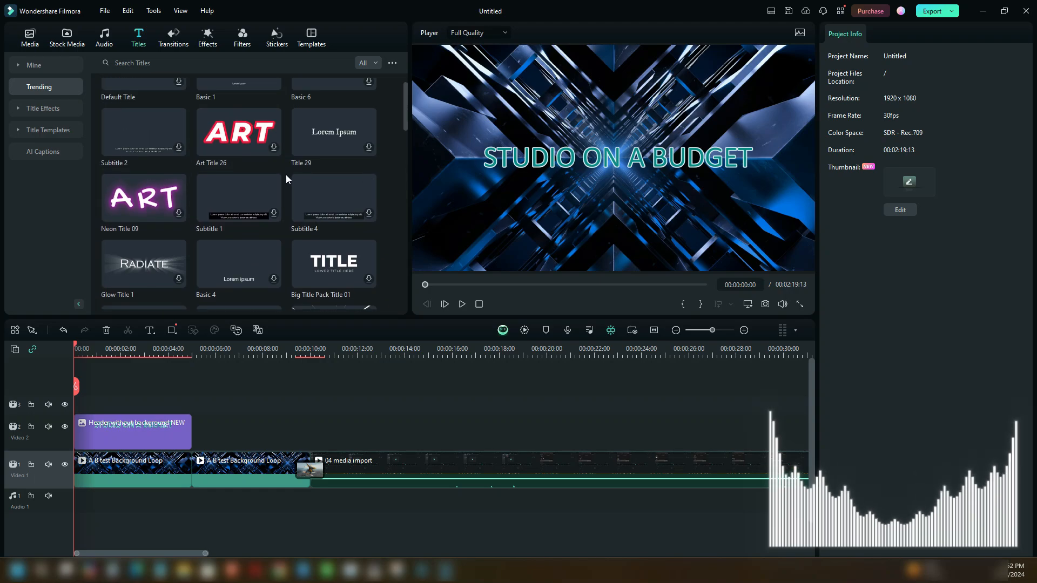
click(221, 119)
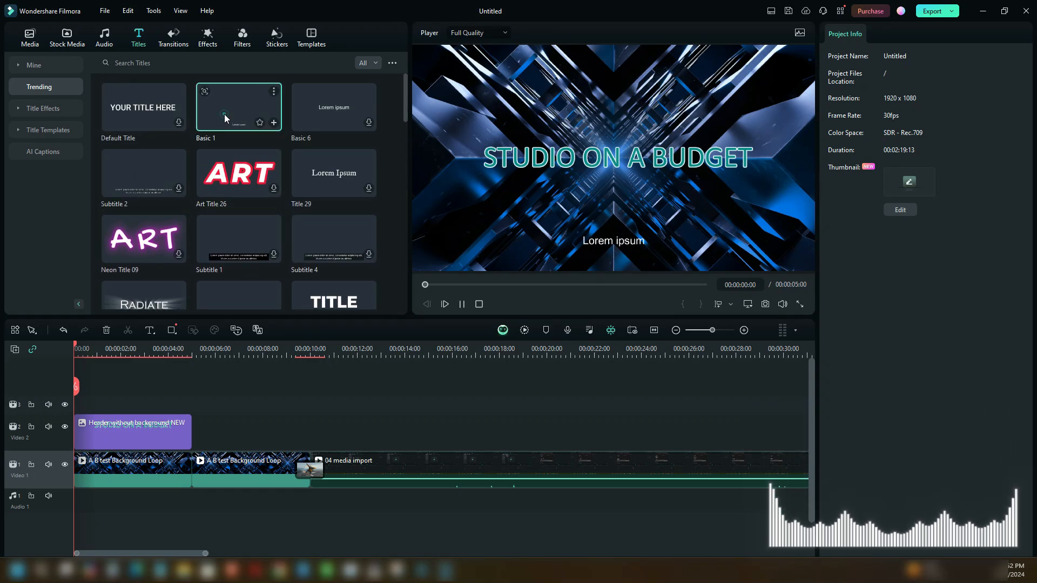
drag(226, 104, 80, 404)
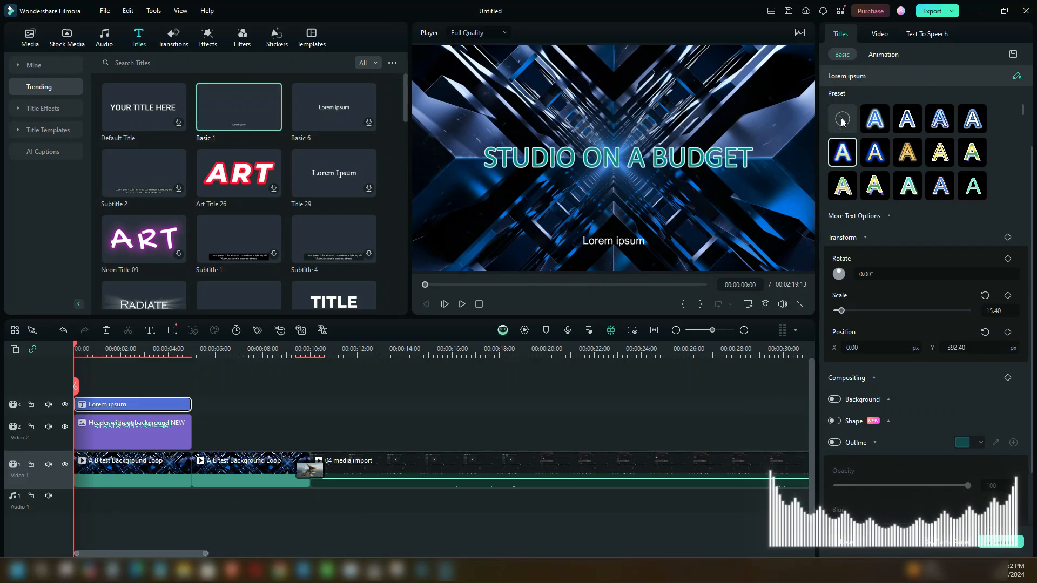
- Replace the title's placeholder text with "Test title"
scroll(900, 245, up, 1)
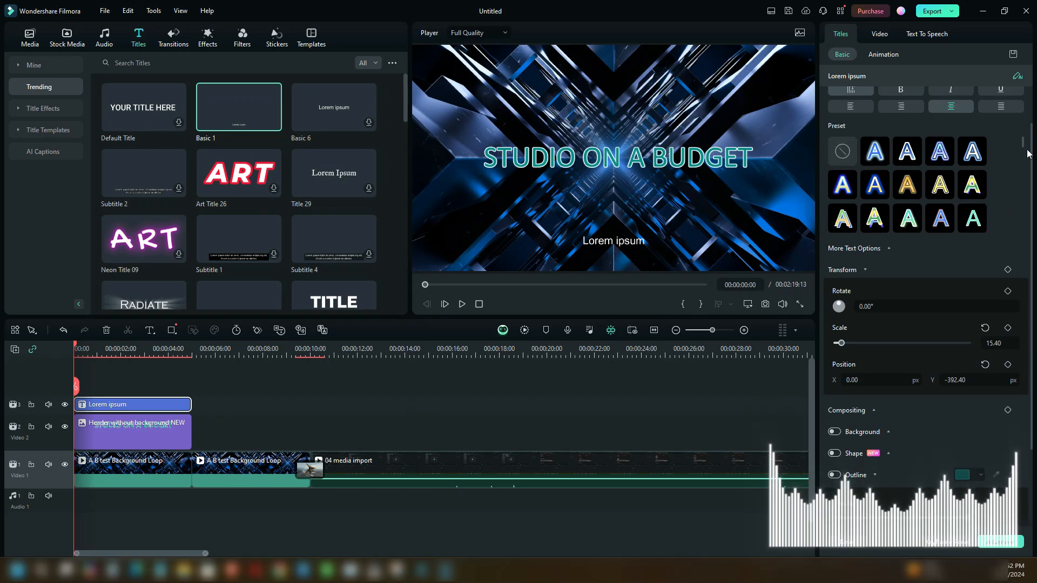
scroll(1027, 158, up, 3)
drag(1029, 157, 1028, 152)
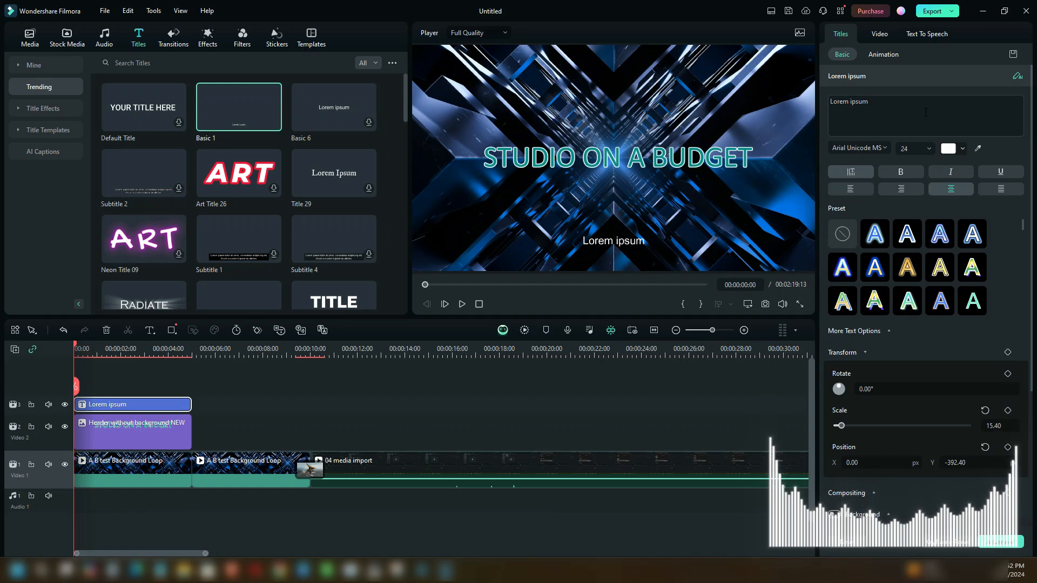
click(852, 111)
triple_click(877, 103)
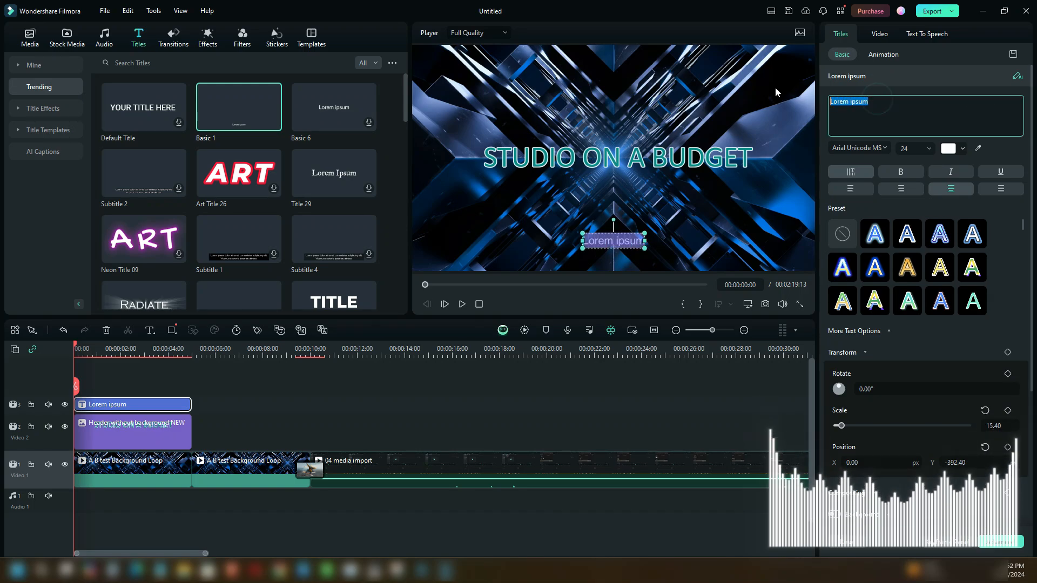
text(Test )
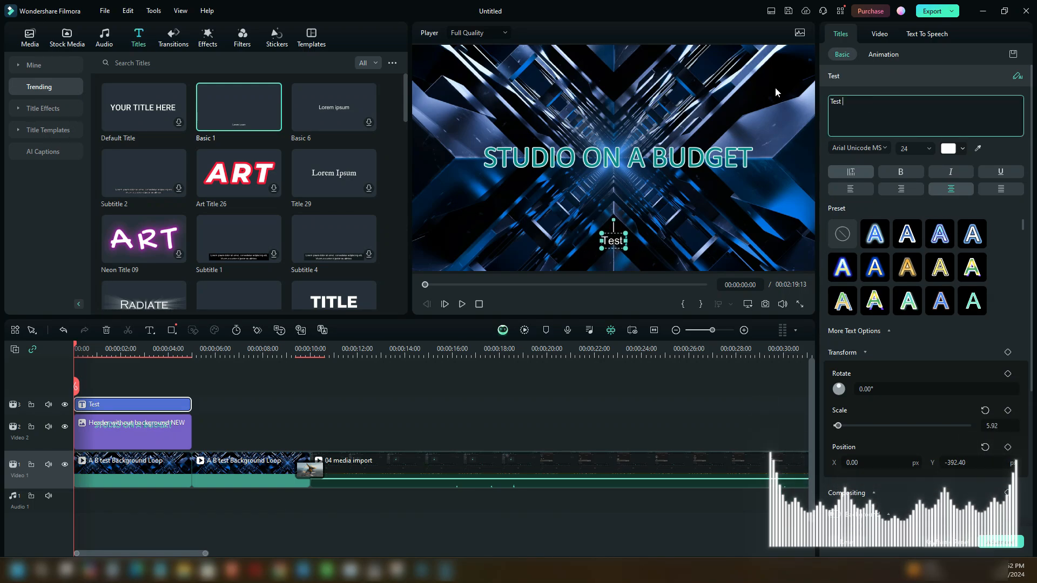
text(tiles)
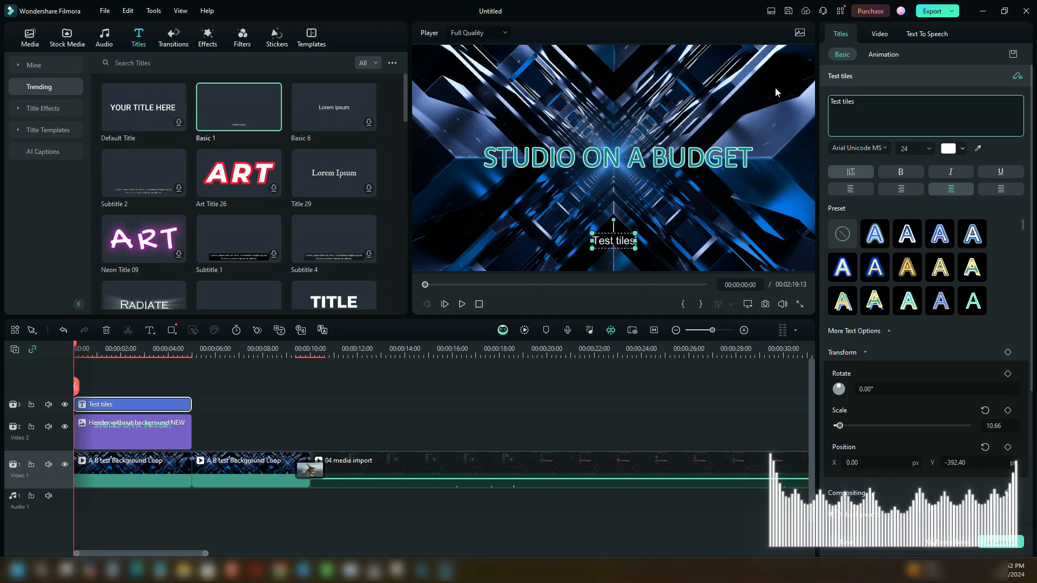
key(BackSpace)
key(BackSpace)
key(BackSpace)
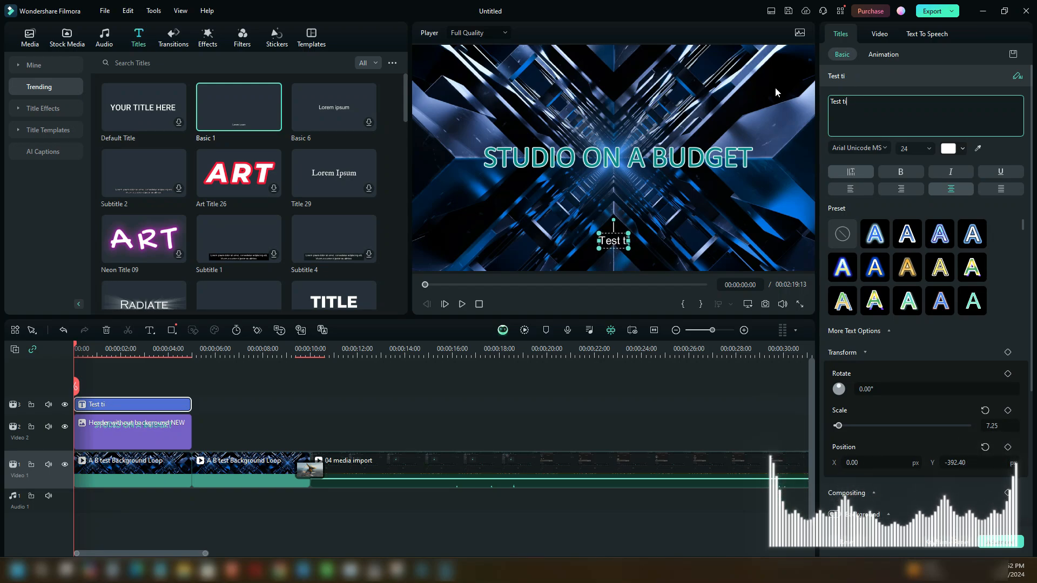
text(tle)
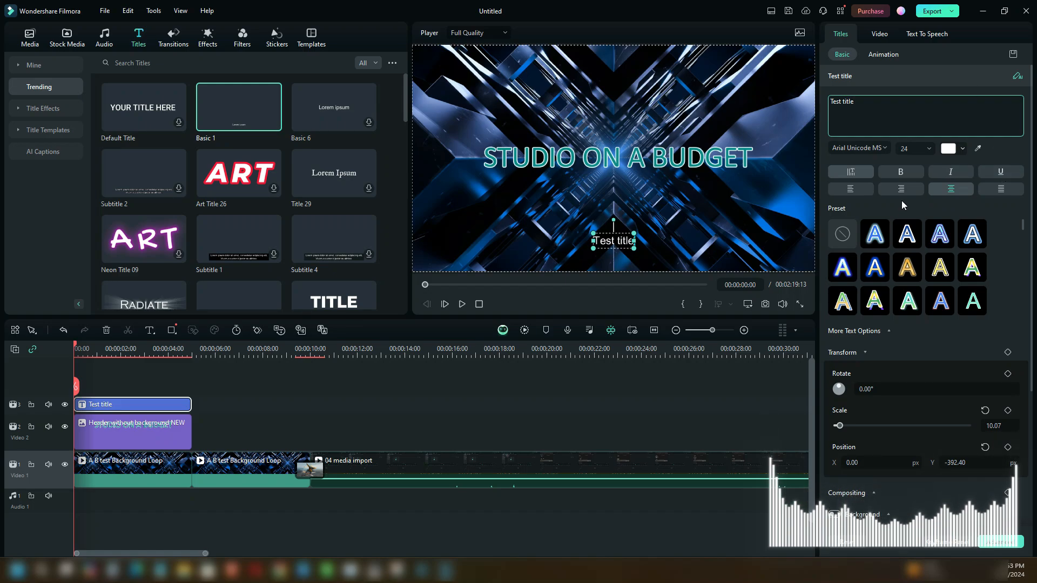
- Set the title's font size to 62
click(930, 147)
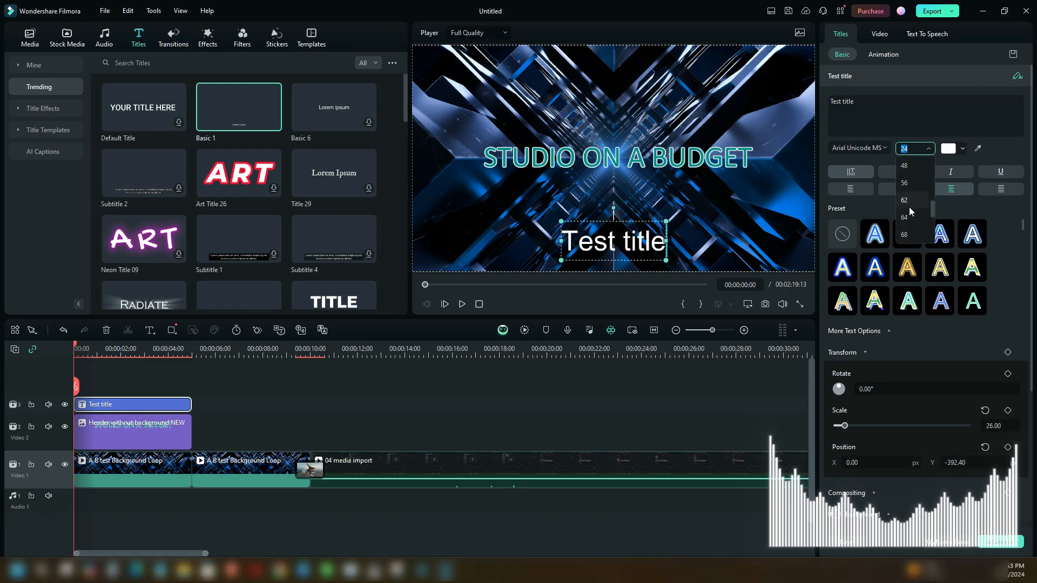
click(909, 201)
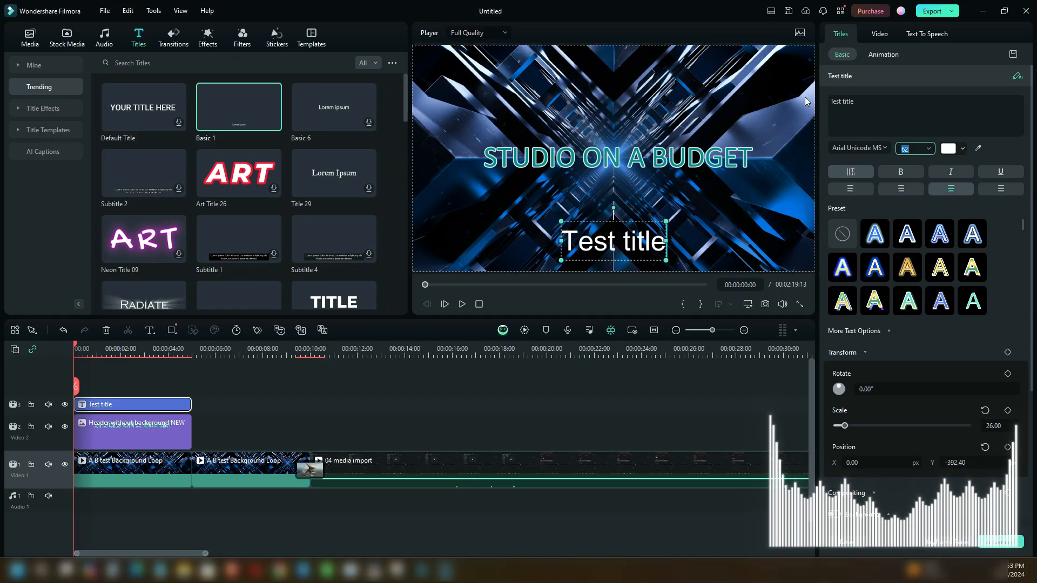
click(994, 162)
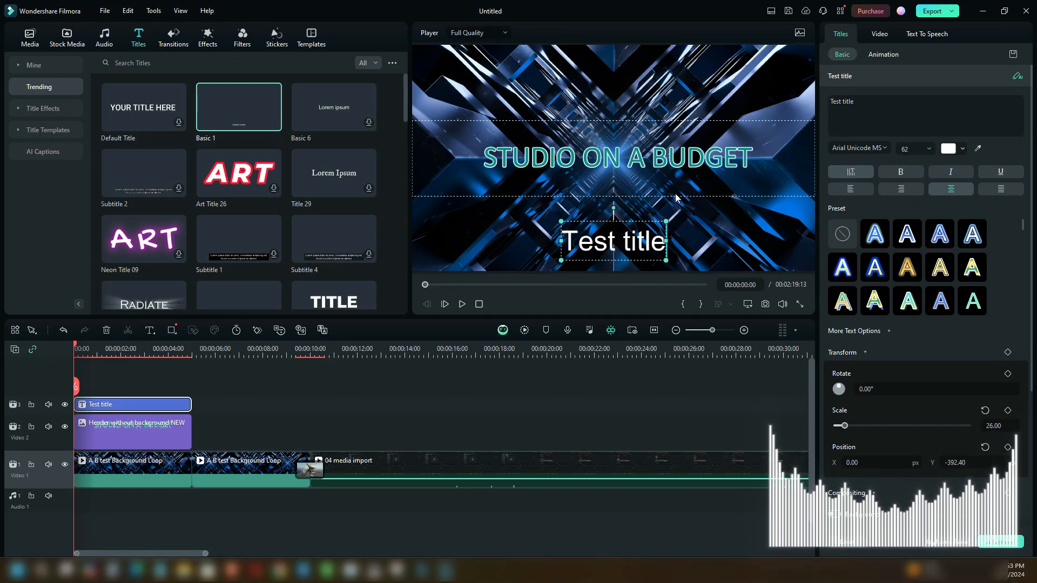
- Try bold and italic styling on the title text, switching each off again
click(900, 171)
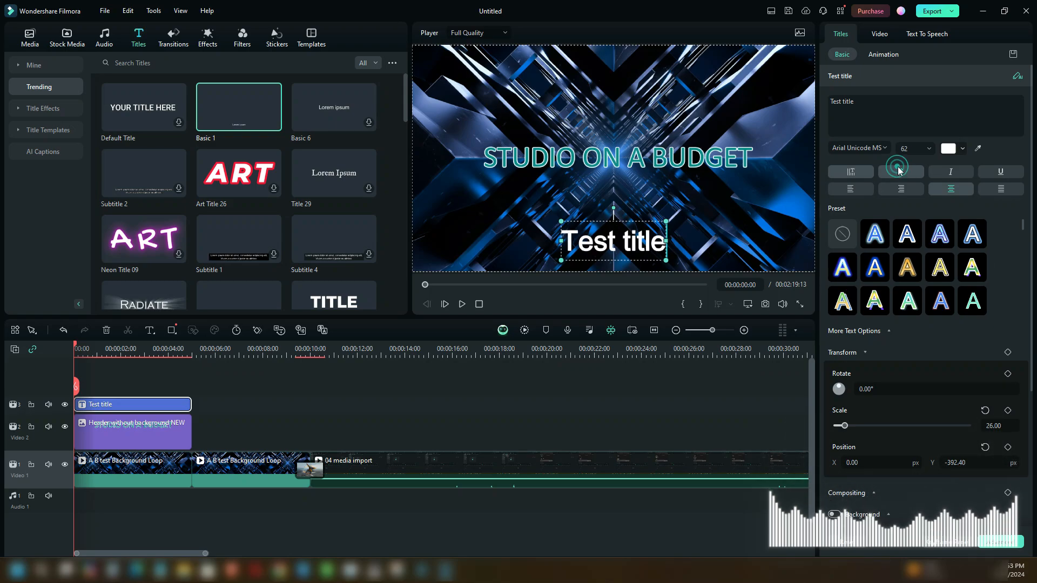
click(898, 168)
click(944, 171)
click(945, 171)
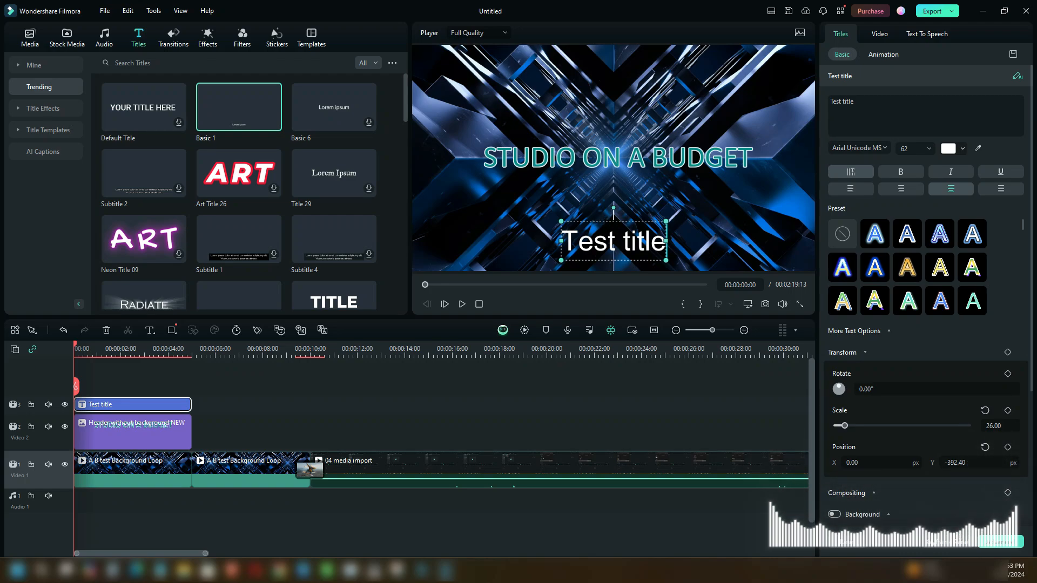
- Move the title to the frame's left side below the header, about X -659, Y -243, and apply the first blue glowing text preset
drag(605, 221, 466, 190)
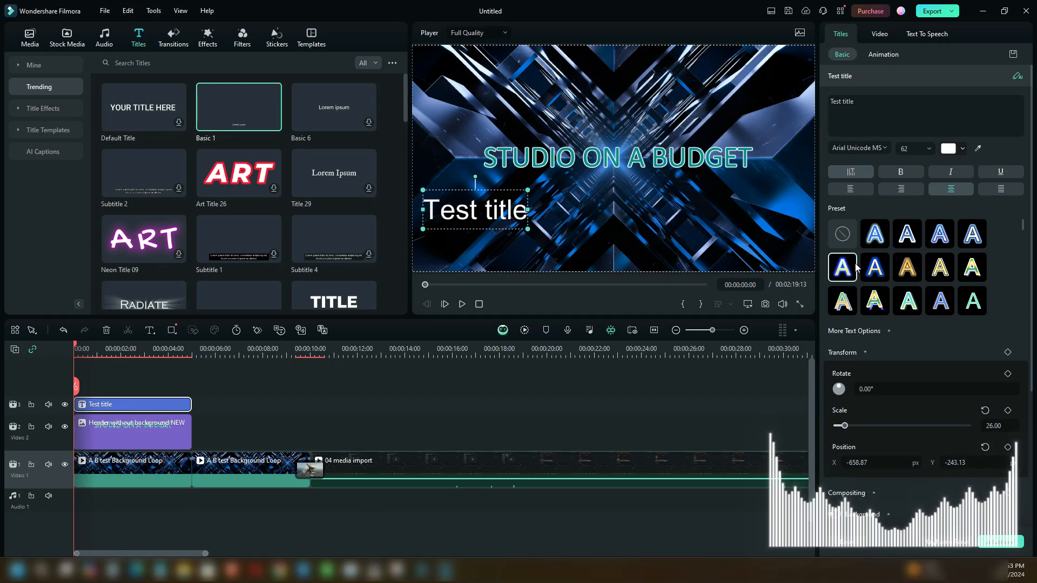
click(867, 234)
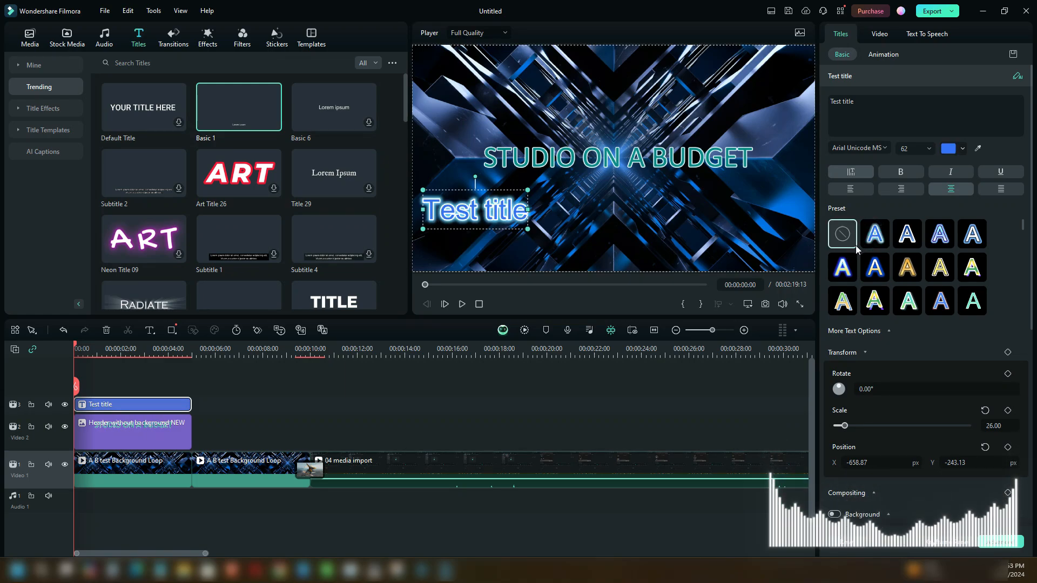
- Apply the blue text preset with a white outline to the title and change its text colour to mint green
click(907, 235)
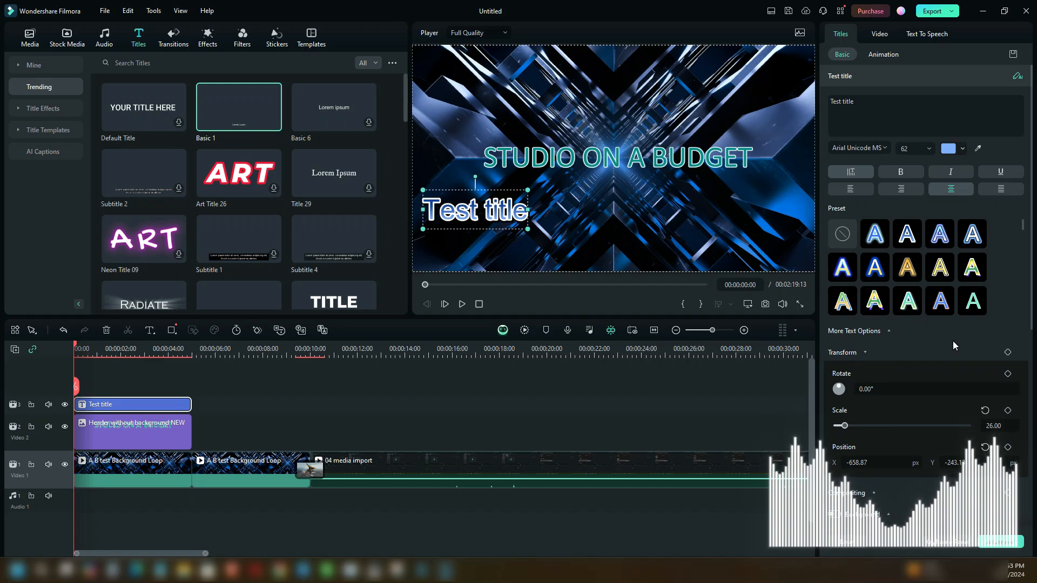
click(953, 148)
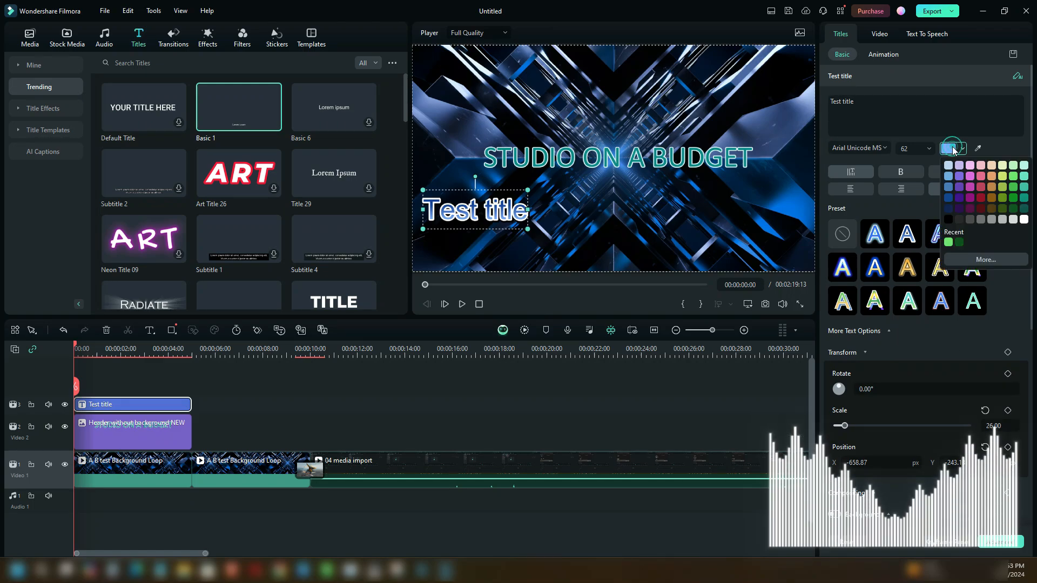
click(1023, 176)
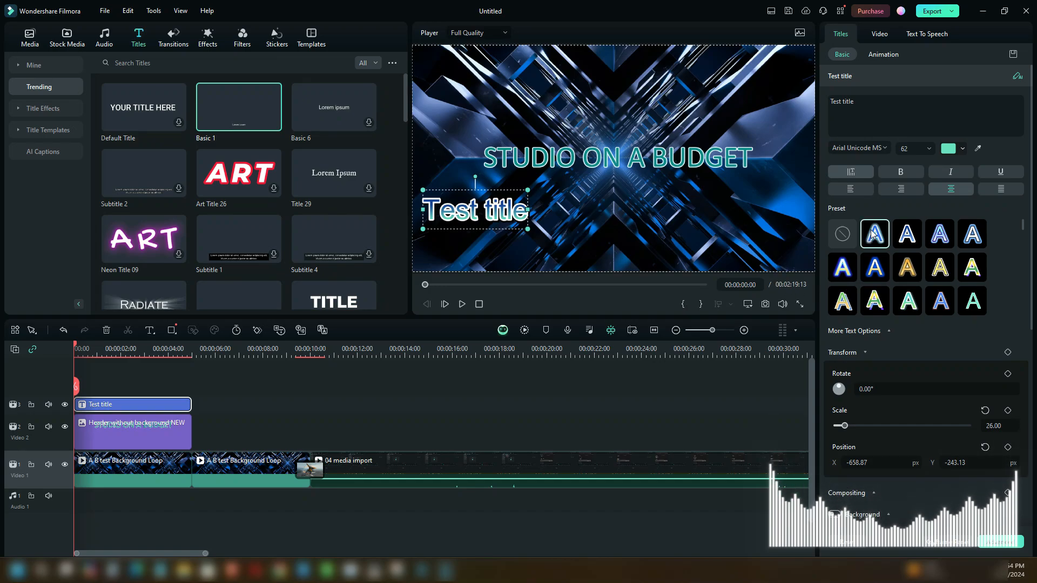
scroll(931, 313, down, 3)
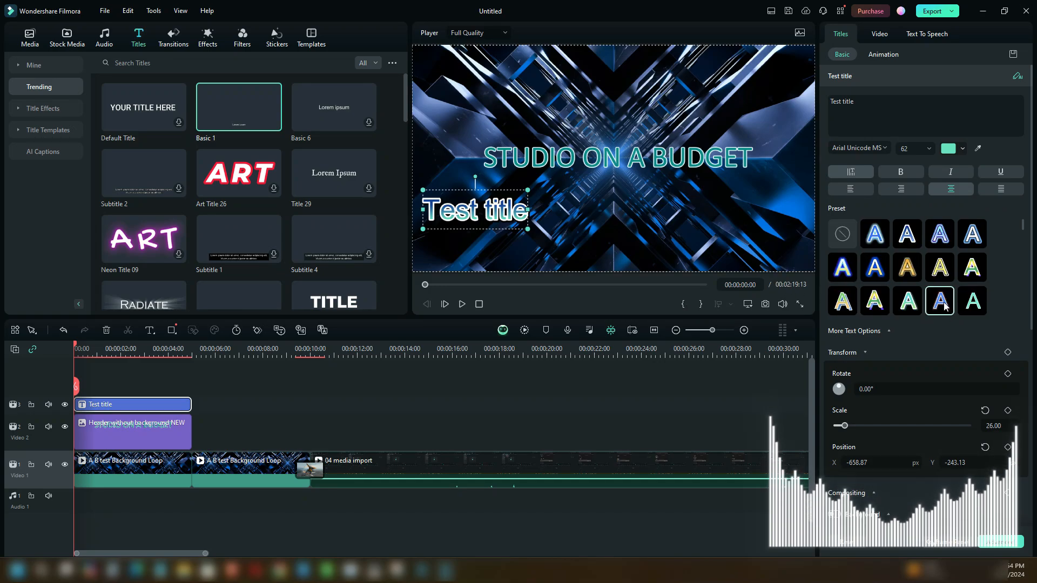
scroll(947, 291, up, 5)
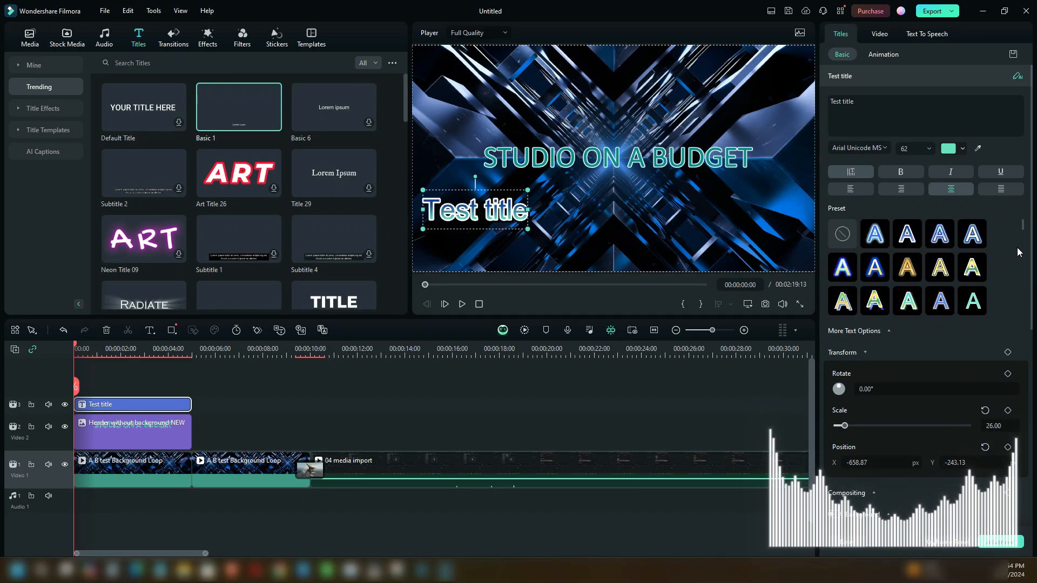
- Set the thickness of the title's white outline to 5 and slightly reduce the thickness of its black outline
drag(1031, 197, 1031, 366)
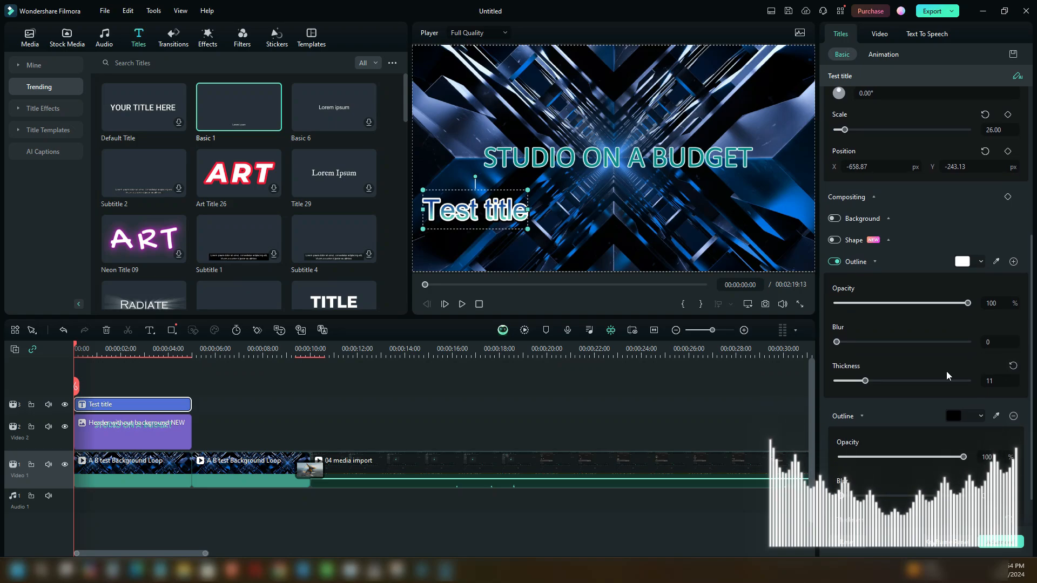
drag(867, 381, 851, 379)
scroll(935, 388, down, 2)
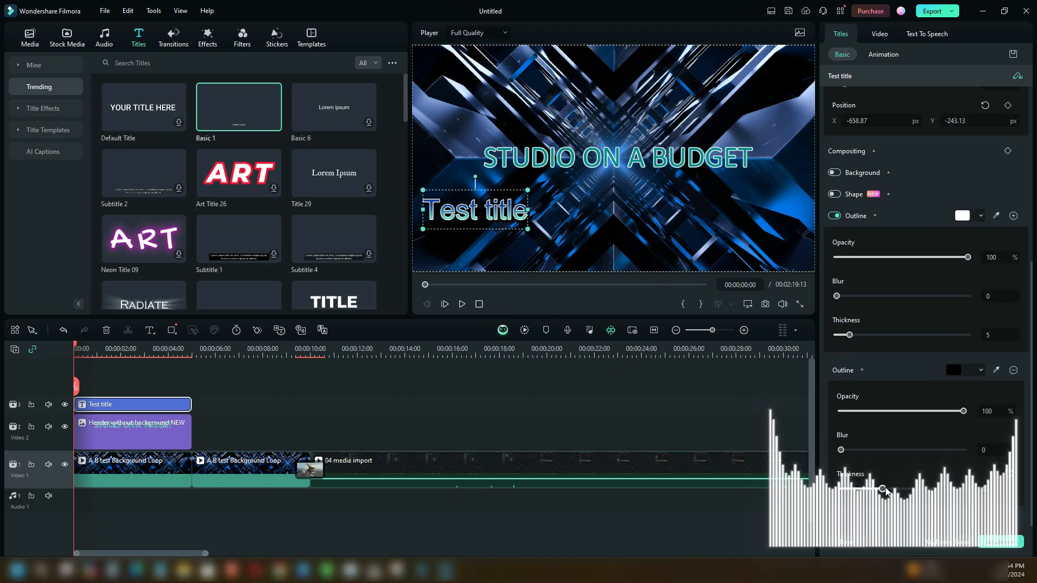
mouse_move(883, 489)
mouse_down()
mouse_move(909, 493)
mouse_move(875, 489)
mouse_up()
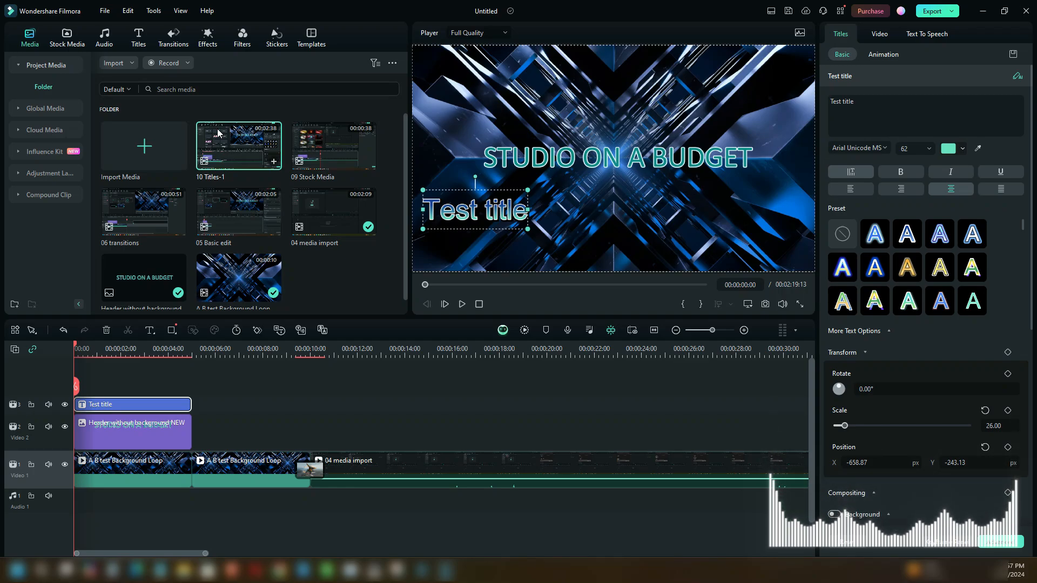
- Browse the Basic, Shake, Flicker and Glitch categories of the video effects library
click(207, 40)
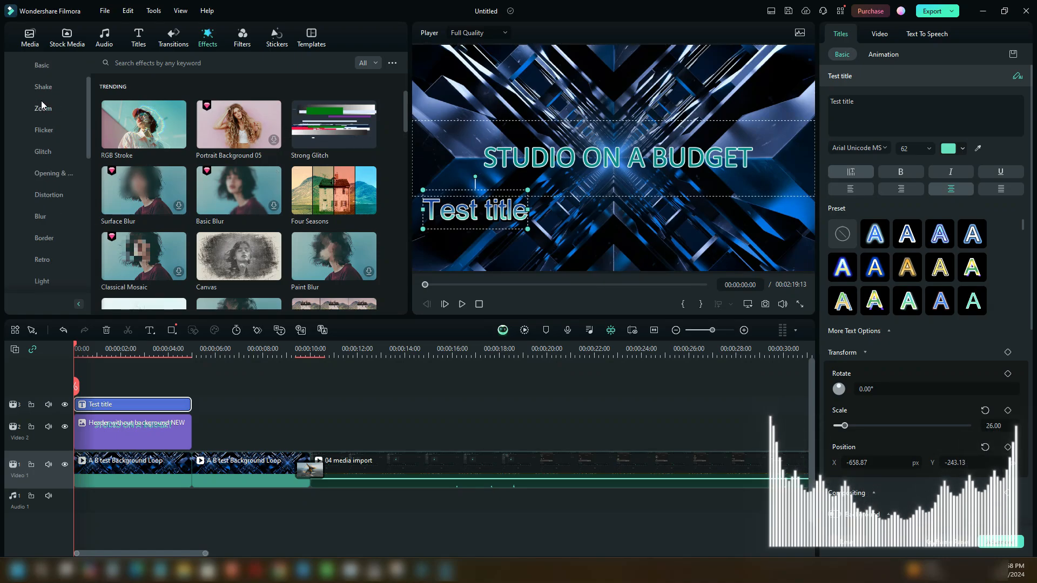
click(41, 132)
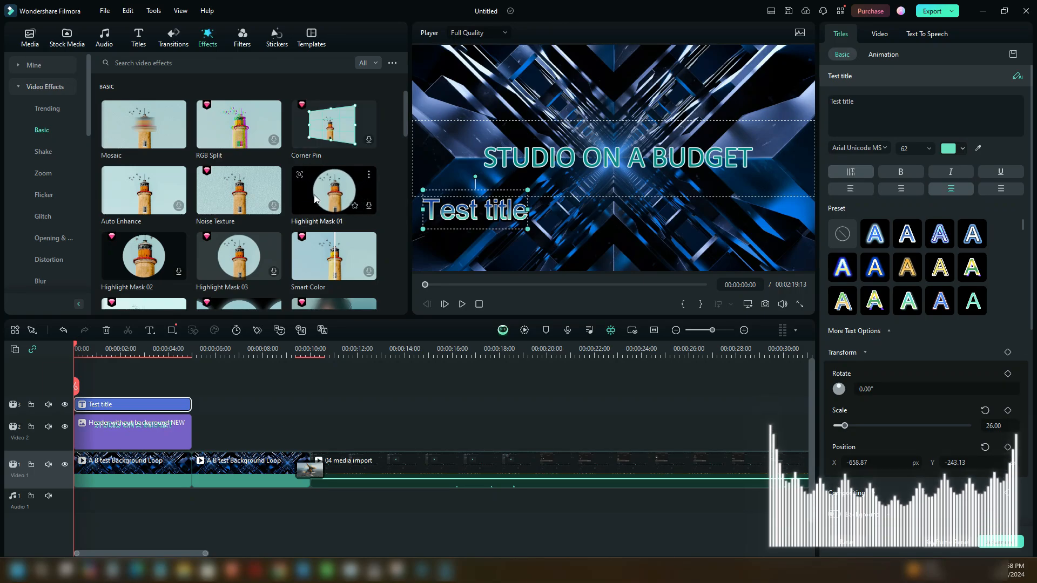
click(47, 151)
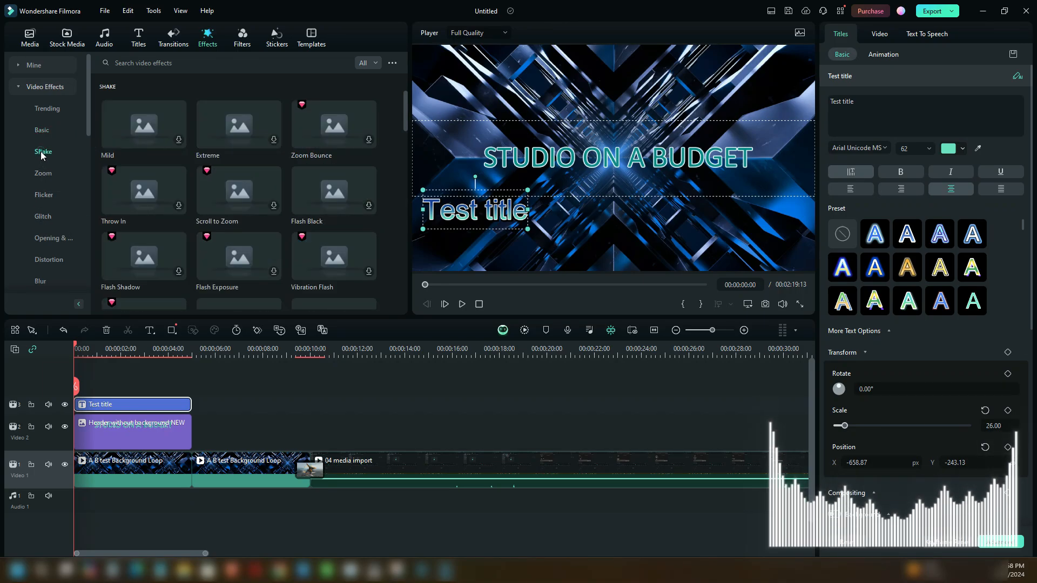
click(39, 196)
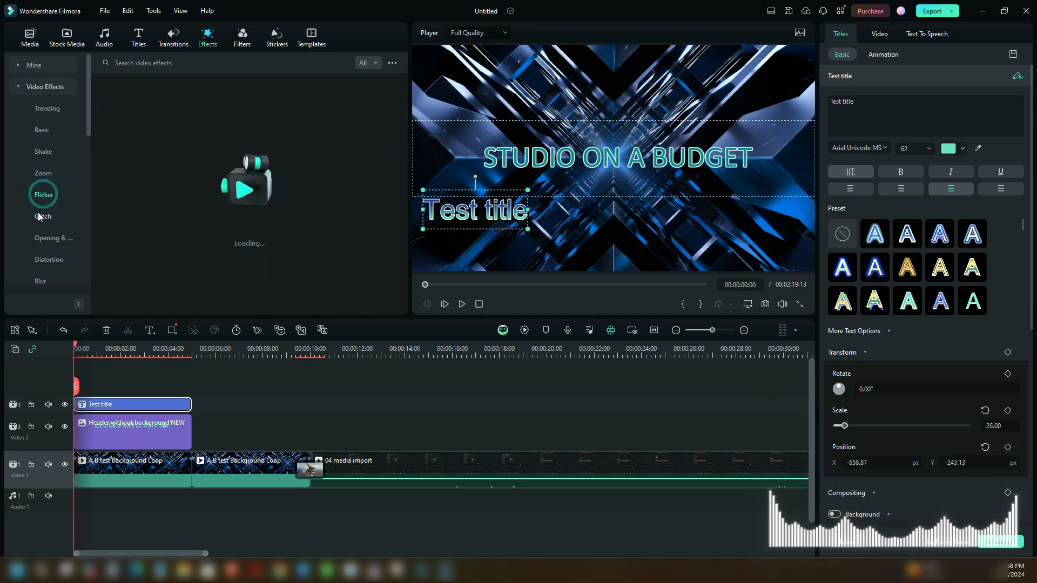
click(41, 216)
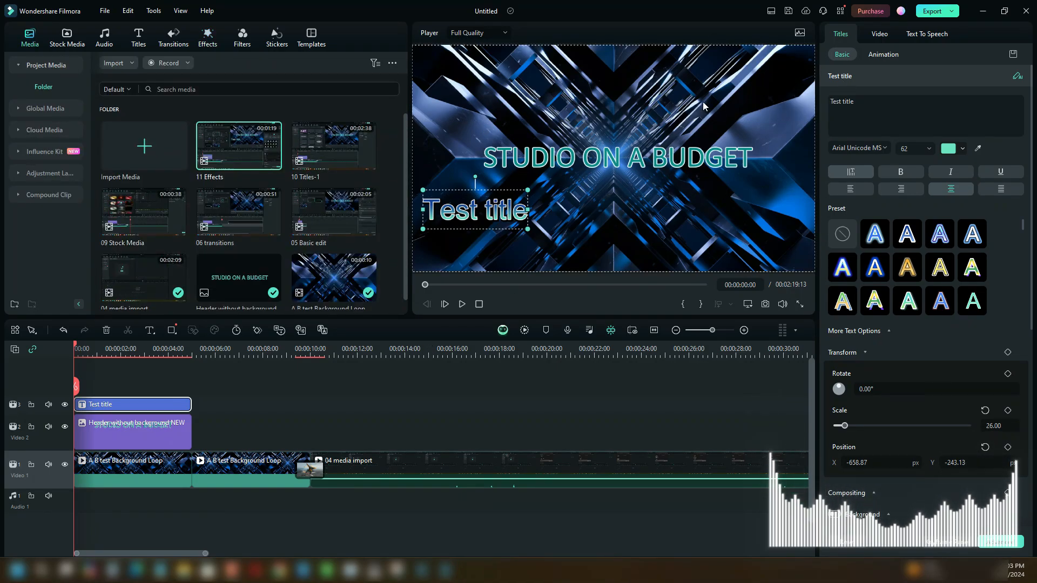
- Start a local video export and set its save location to the FINAL folder inside "What Ive Learned Ep 12 Filmora"
click(953, 12)
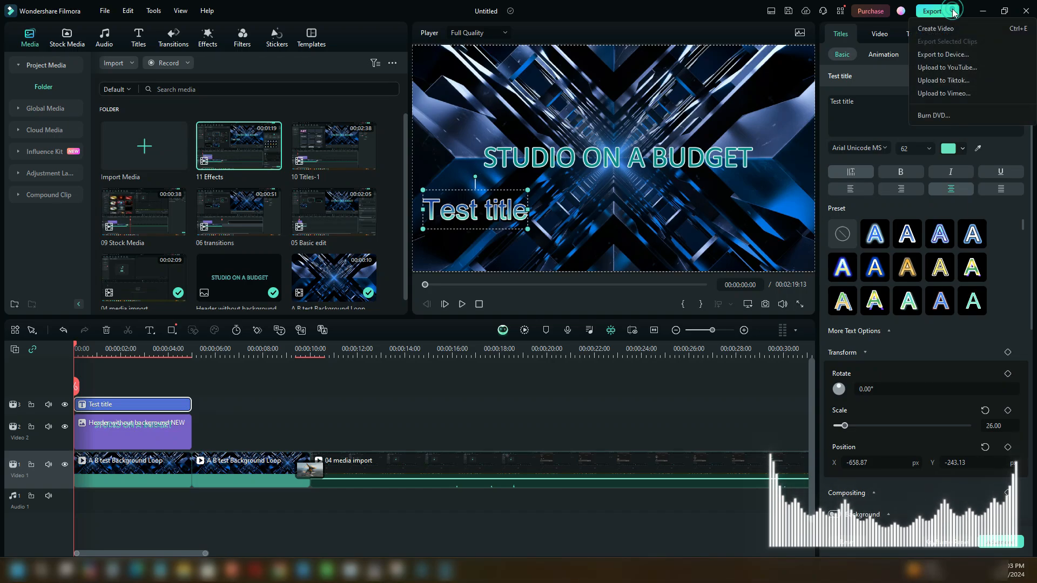
click(929, 31)
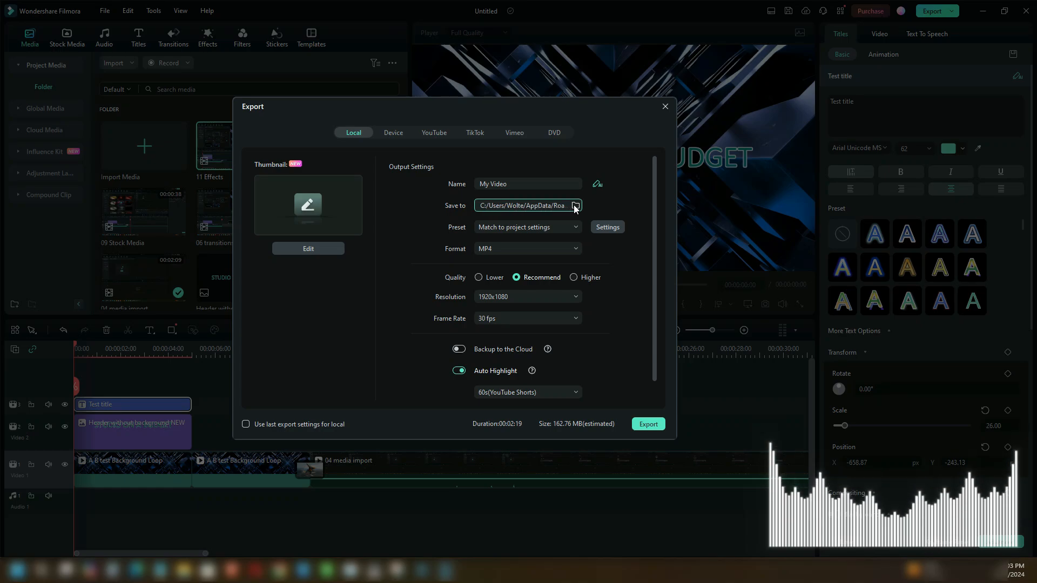
click(574, 204)
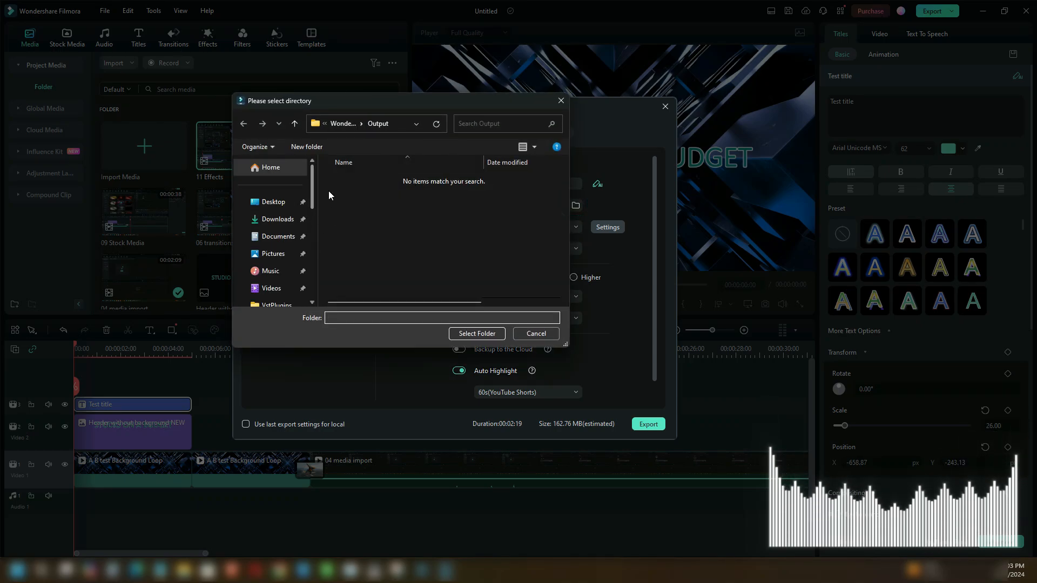
drag(312, 181, 312, 206)
click(271, 231)
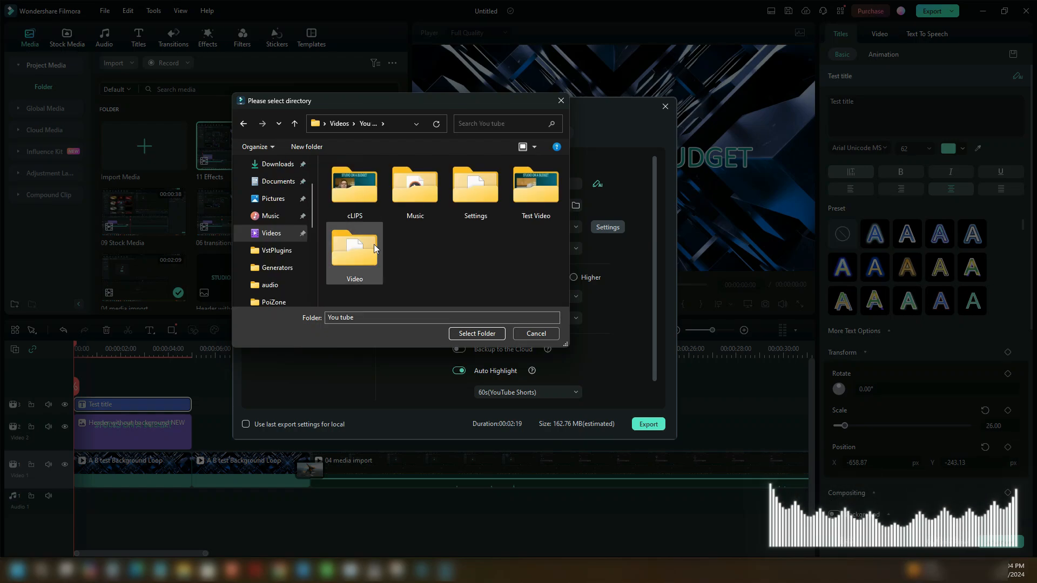
scroll(532, 199, down, 10)
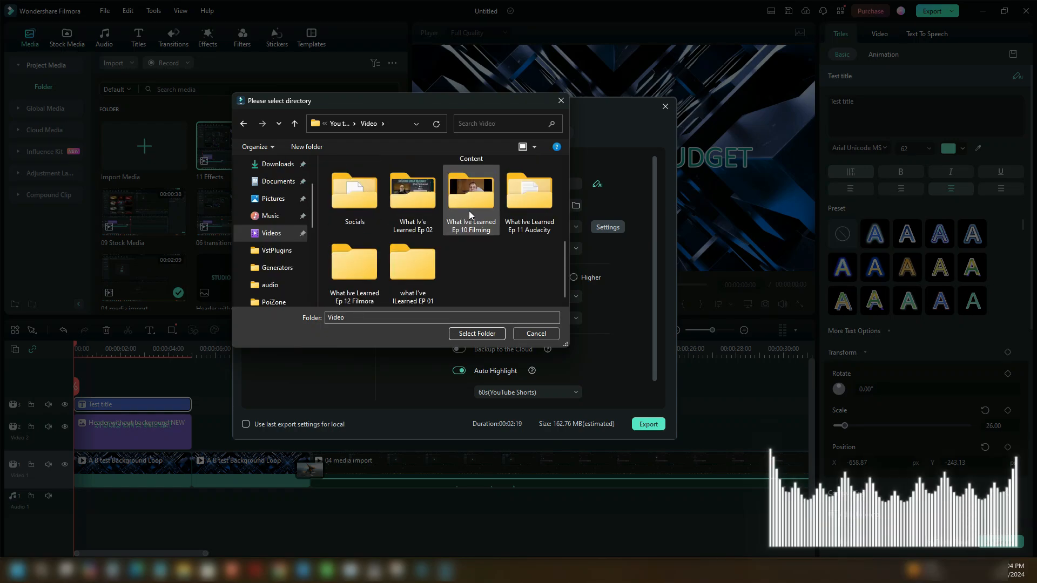
double_click(355, 267)
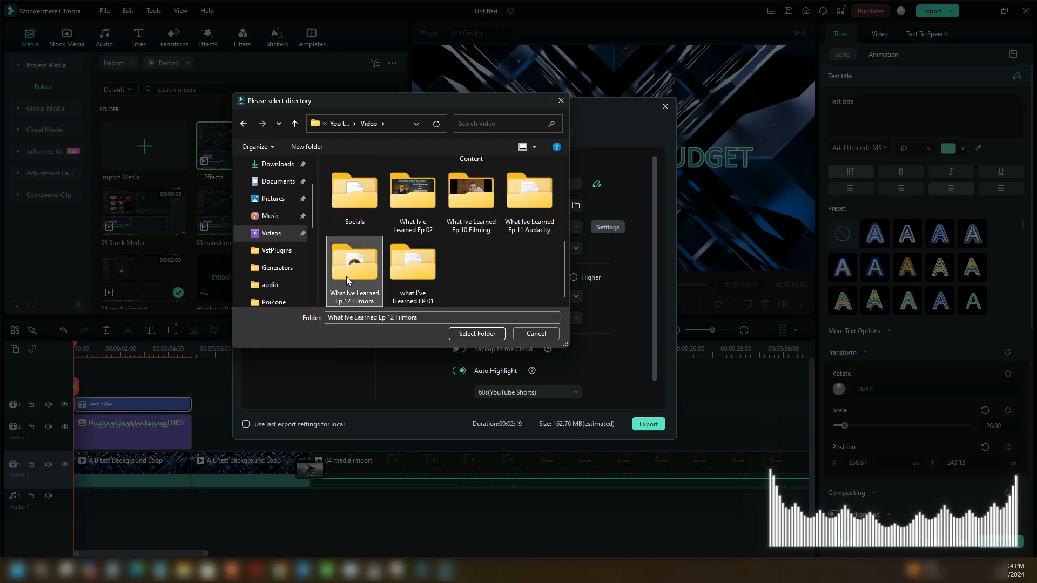
double_click(412, 197)
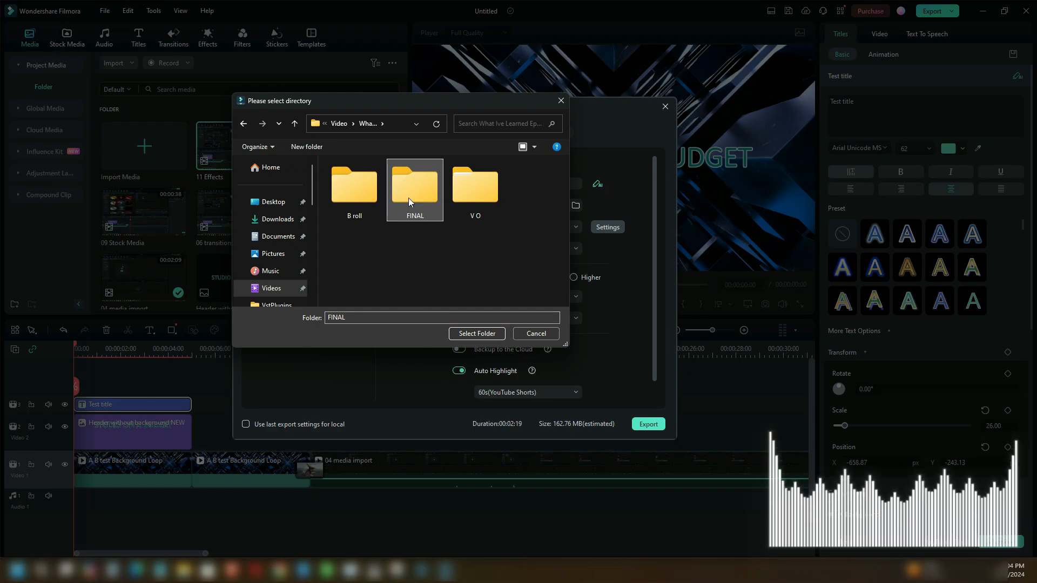
click(469, 334)
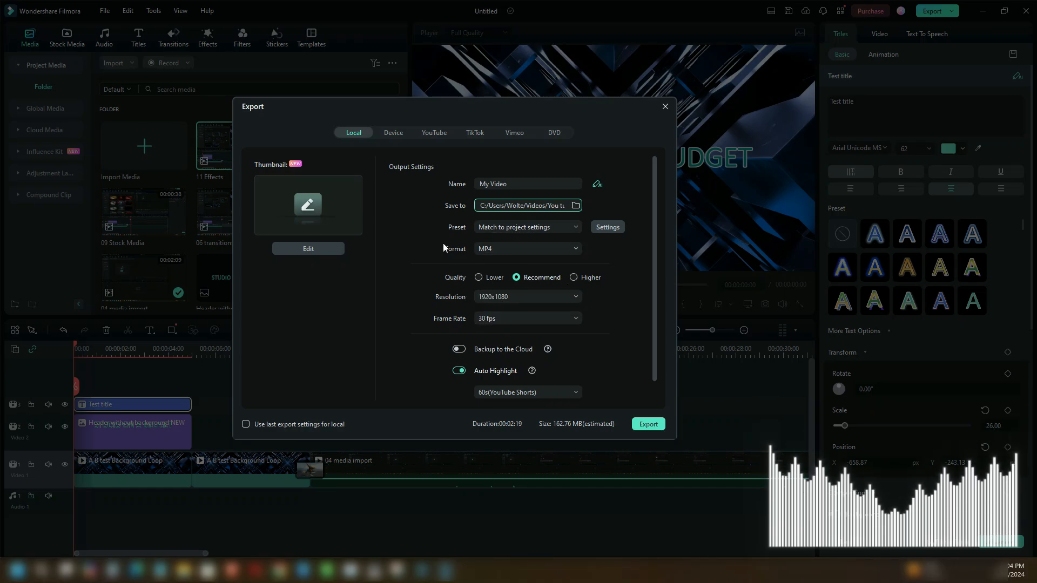
- Look through the available export formats and presets, keeping MP4 and Match to project settings
click(569, 248)
scroll(524, 281, down, 5)
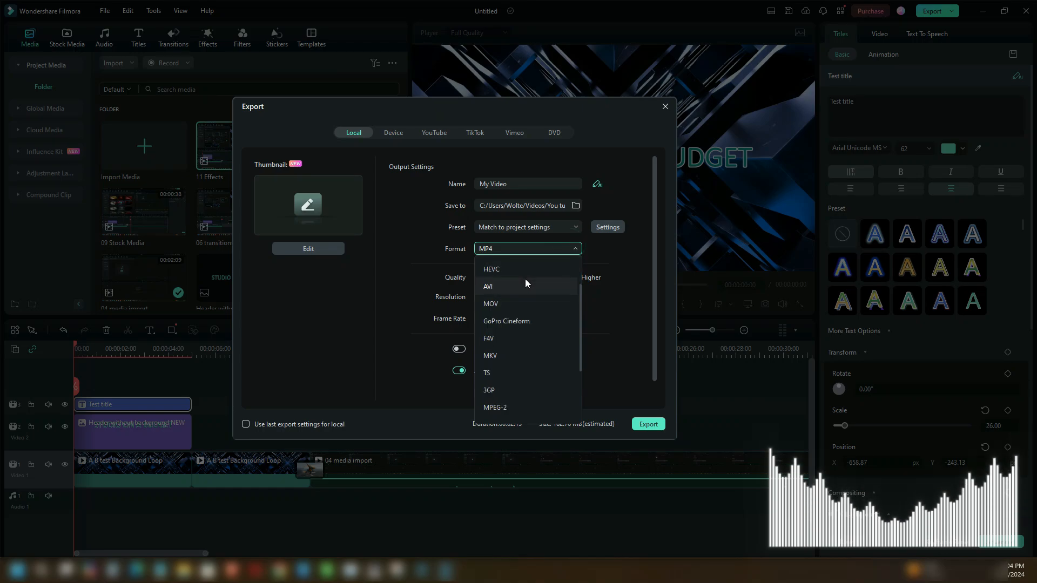
scroll(525, 283, up, 3)
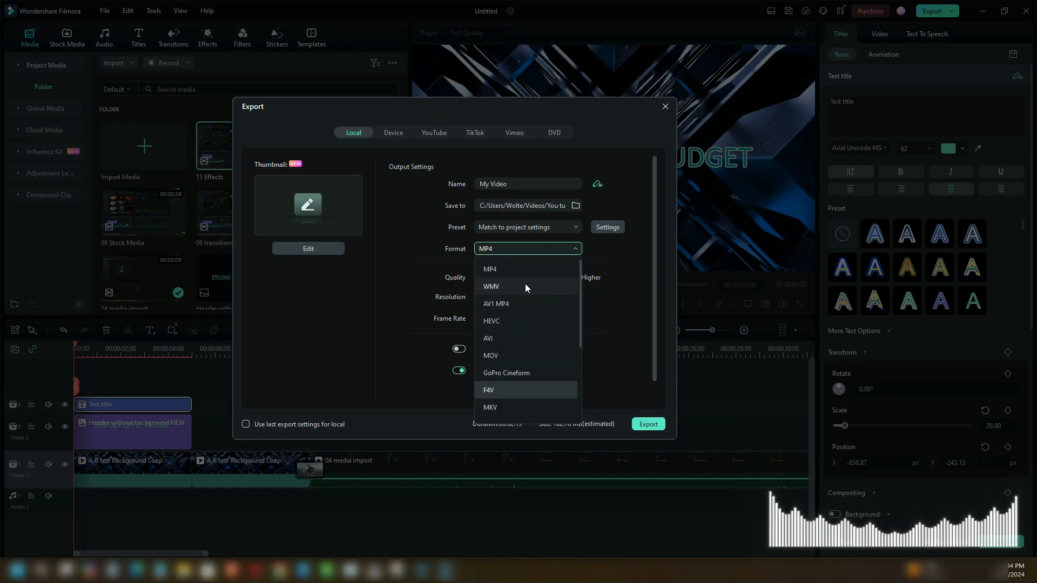
click(497, 248)
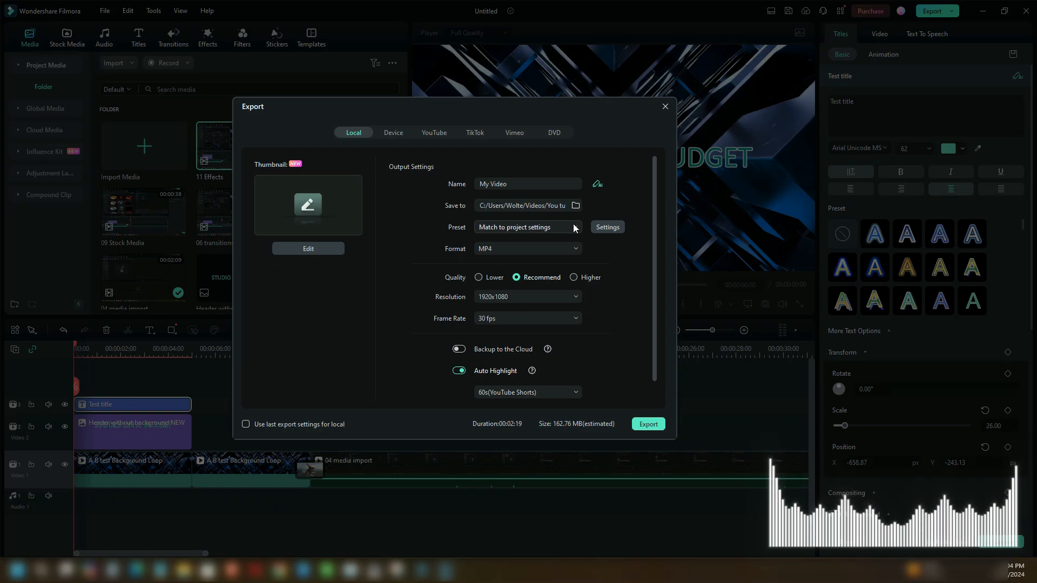
click(574, 228)
click(574, 227)
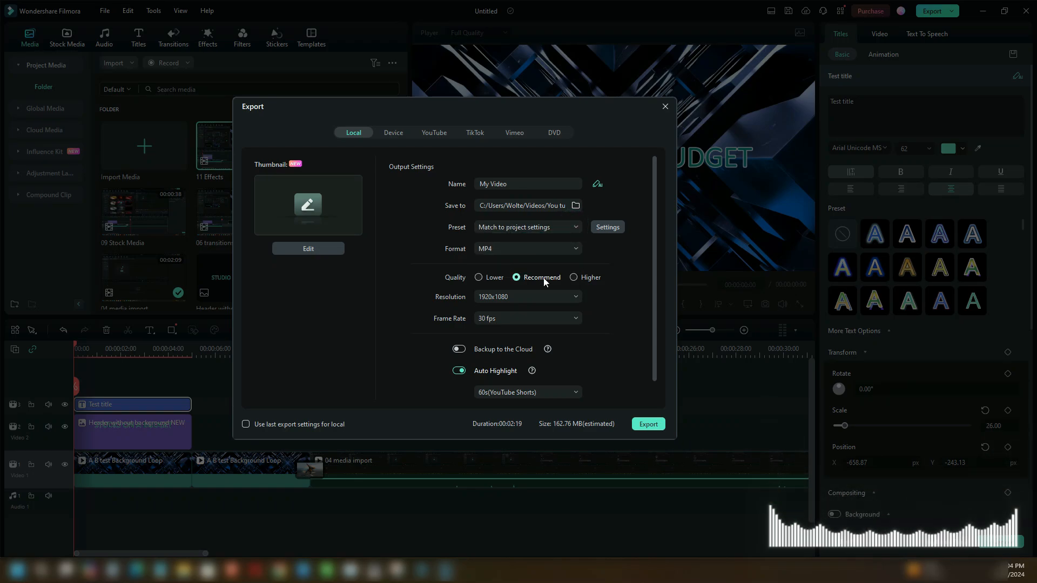
- Export the video at Higher quality, 1920x1080 resolution and 60 fps, accepting the watermark
click(573, 278)
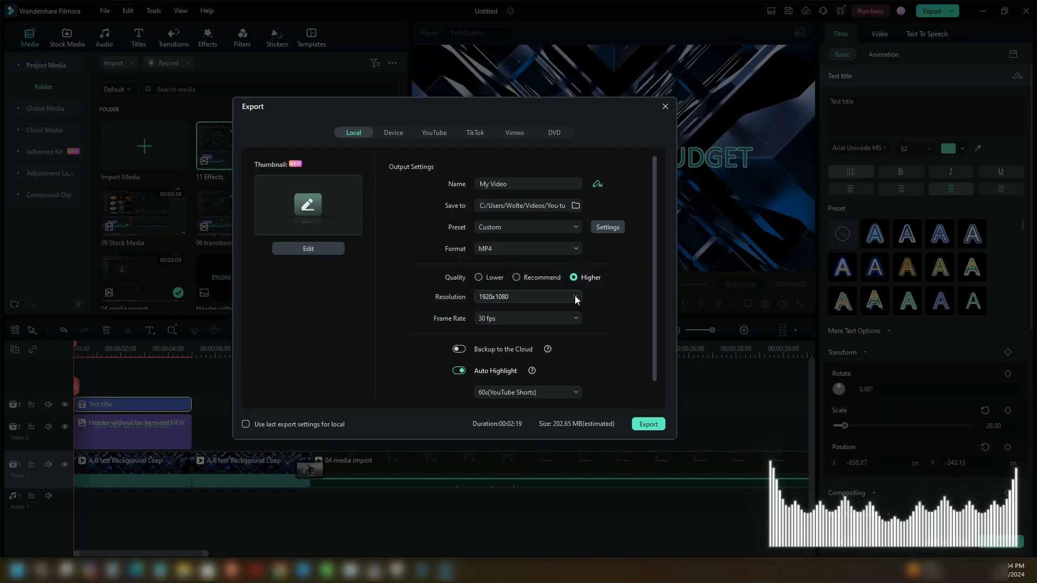
click(575, 296)
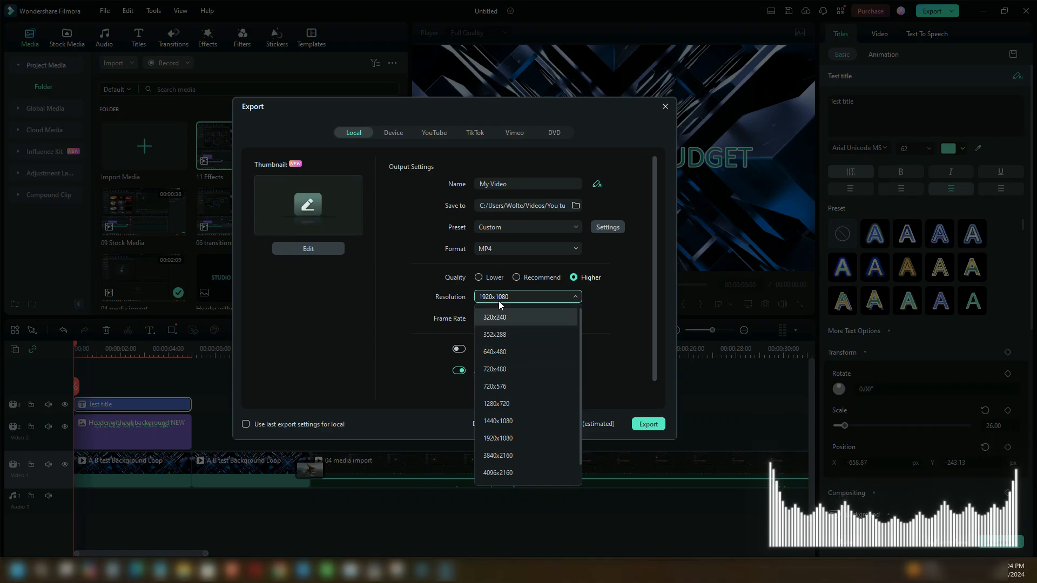
click(496, 438)
click(575, 296)
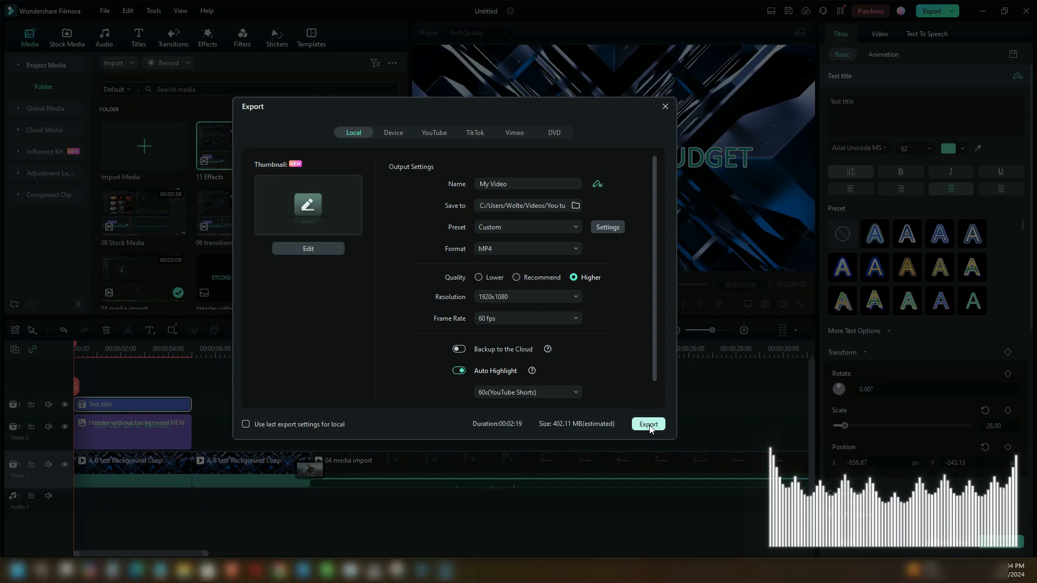
click(649, 425)
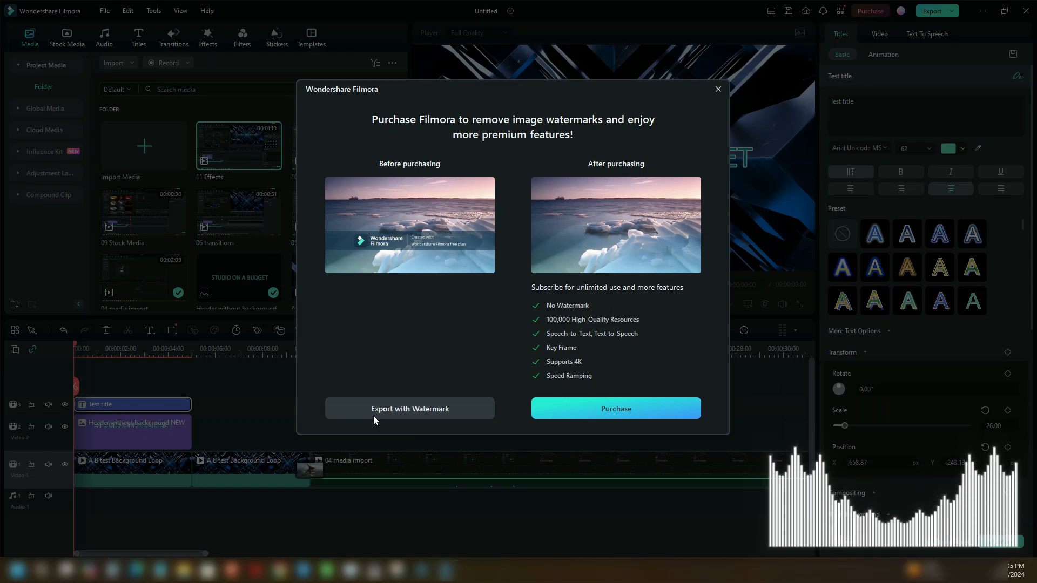
click(419, 414)
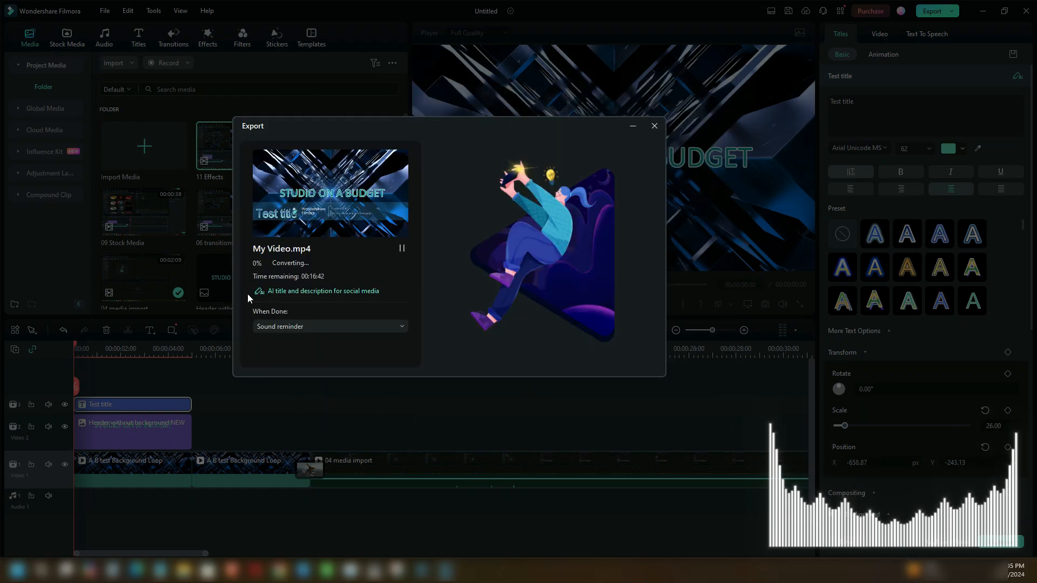